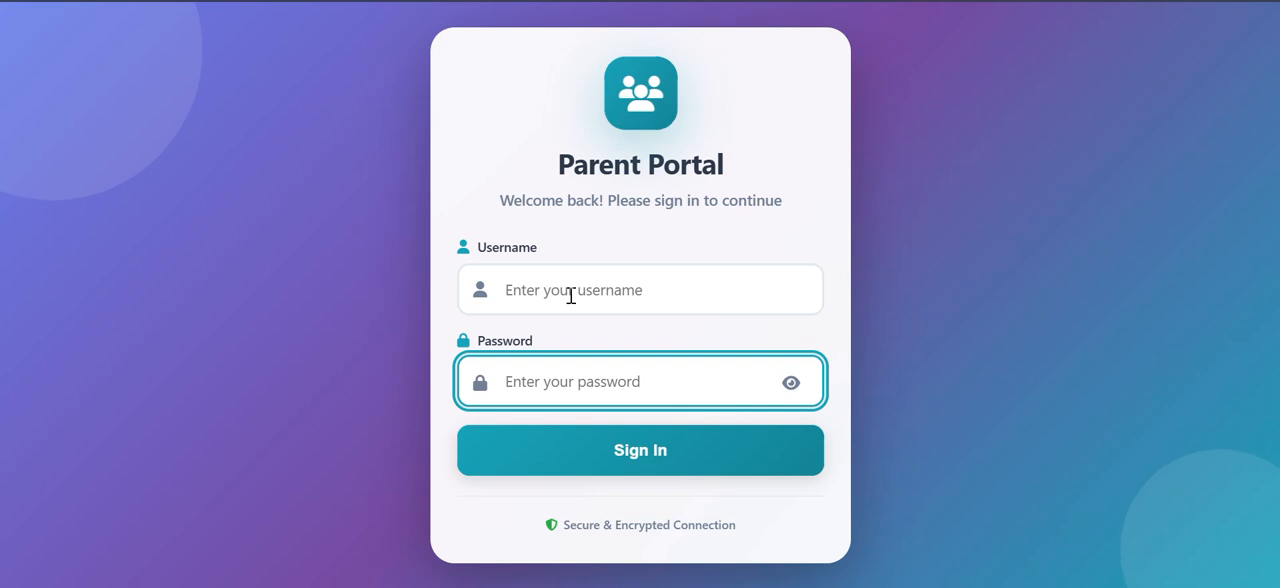
Step: Fill in the login form with the username admin and the account password
left_click(571, 296)
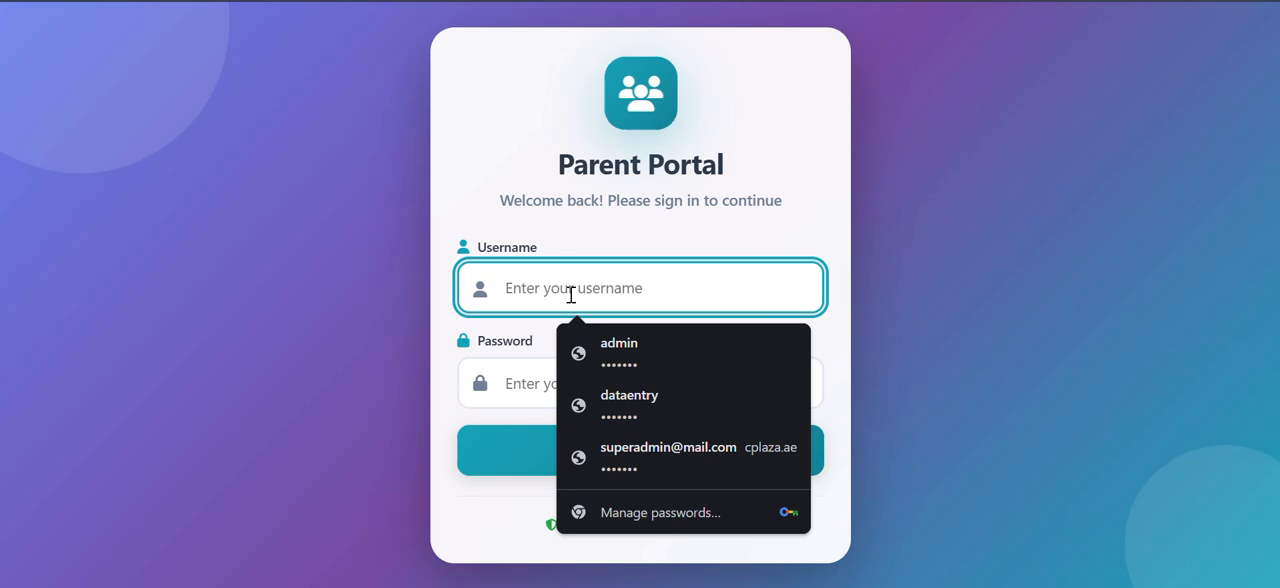
type("ad")
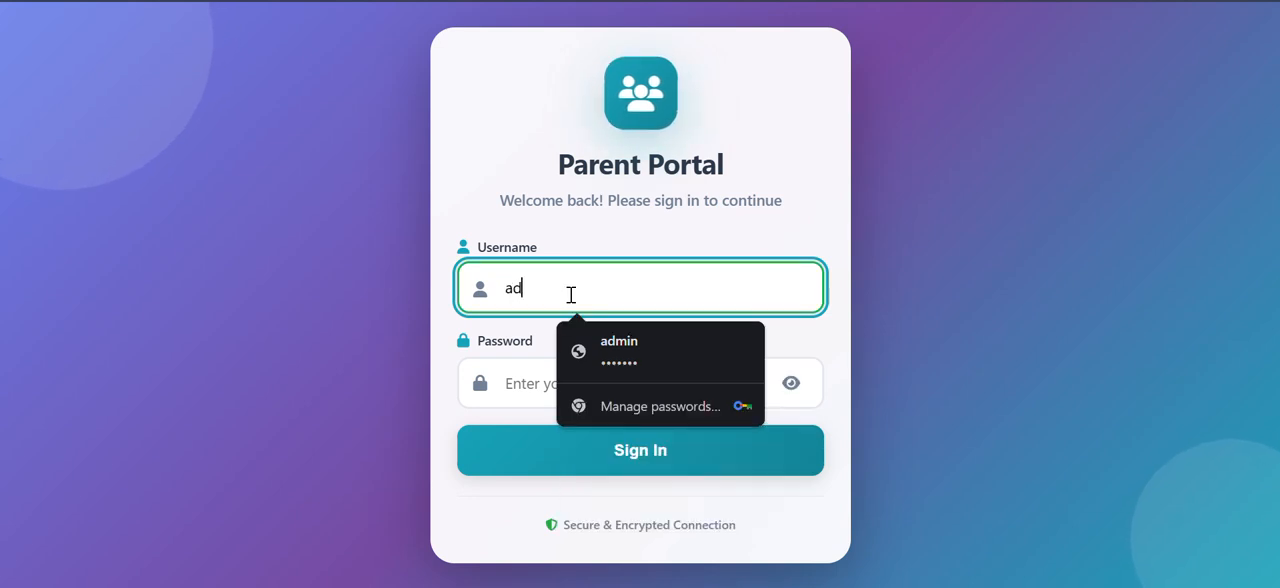
type("min")
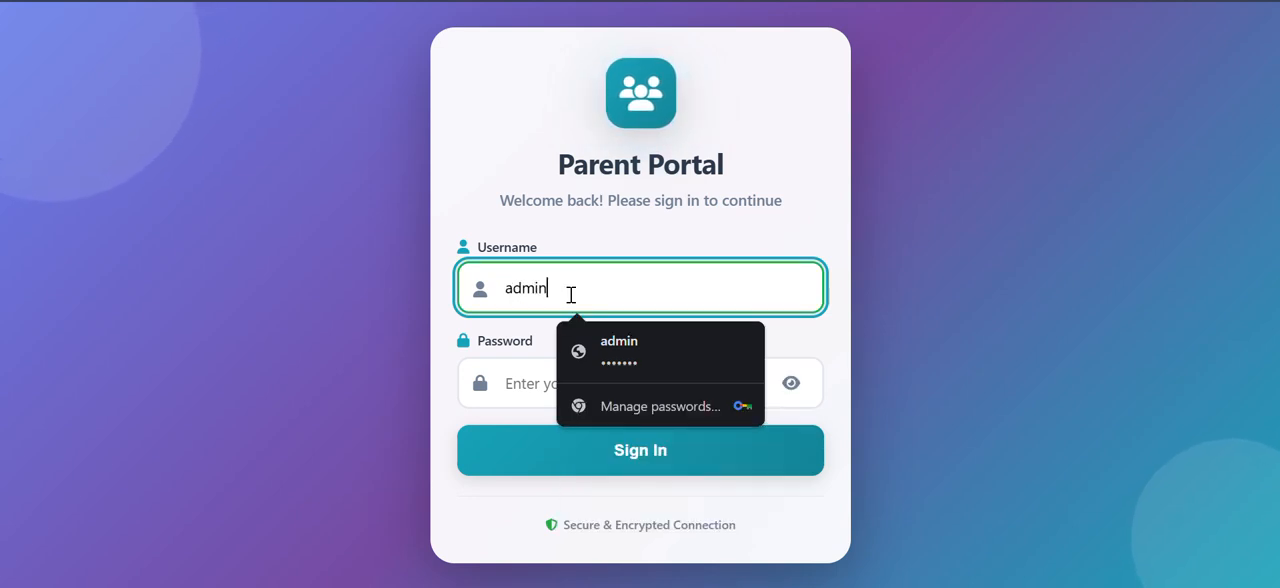
left_click(513, 400)
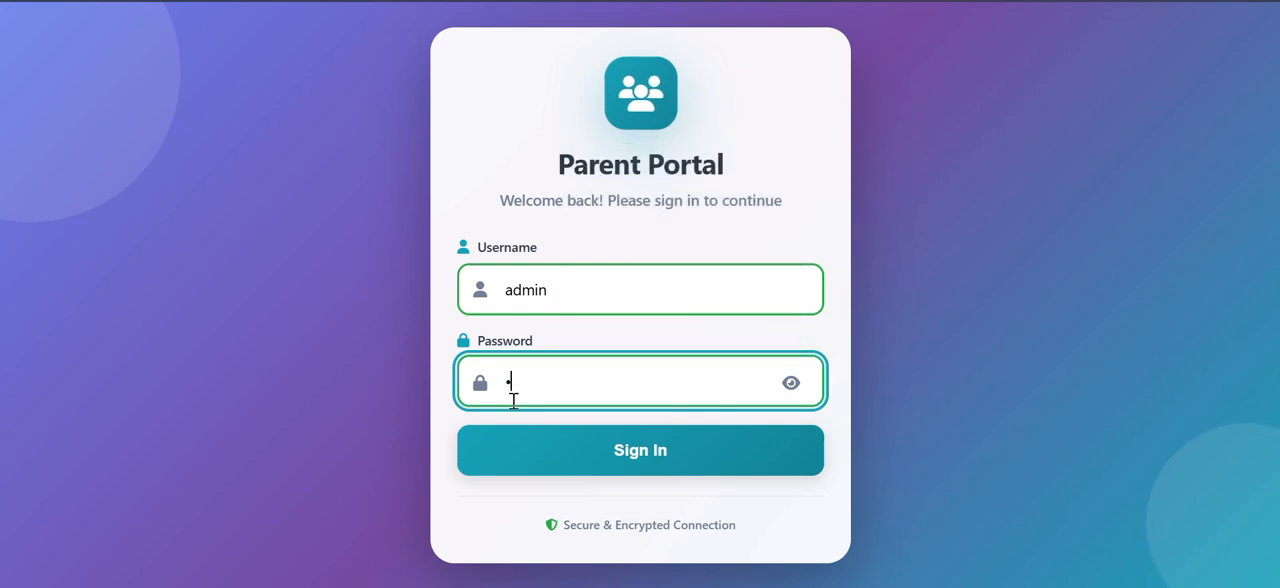
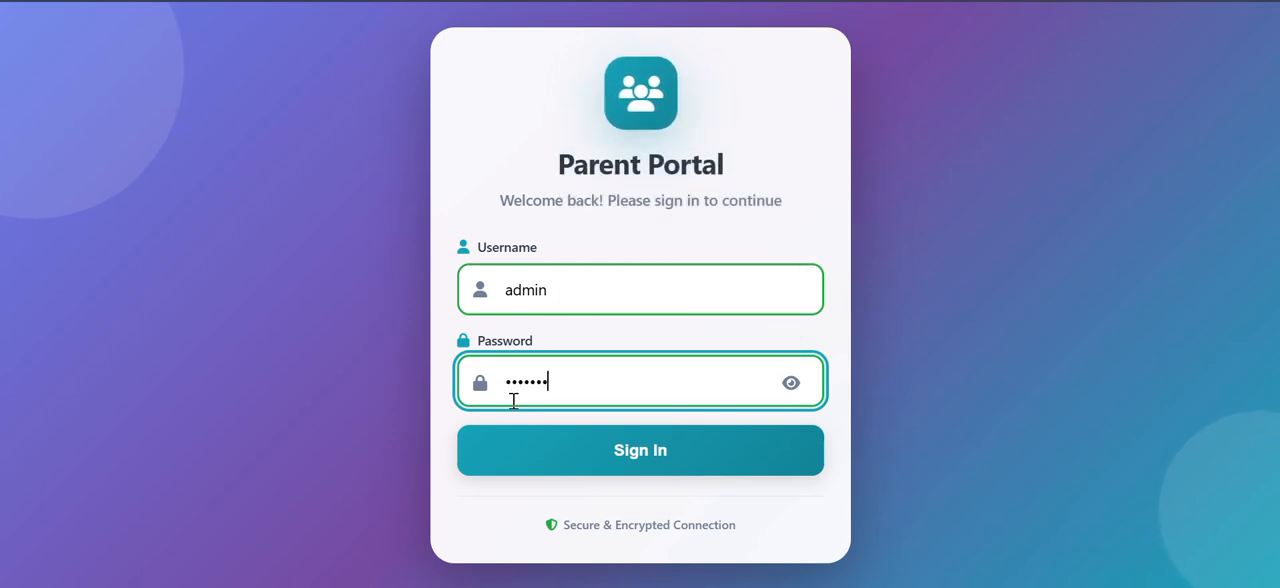
Step: Reveal the entered password to check it and sign in to the portal
left_click(792, 388)
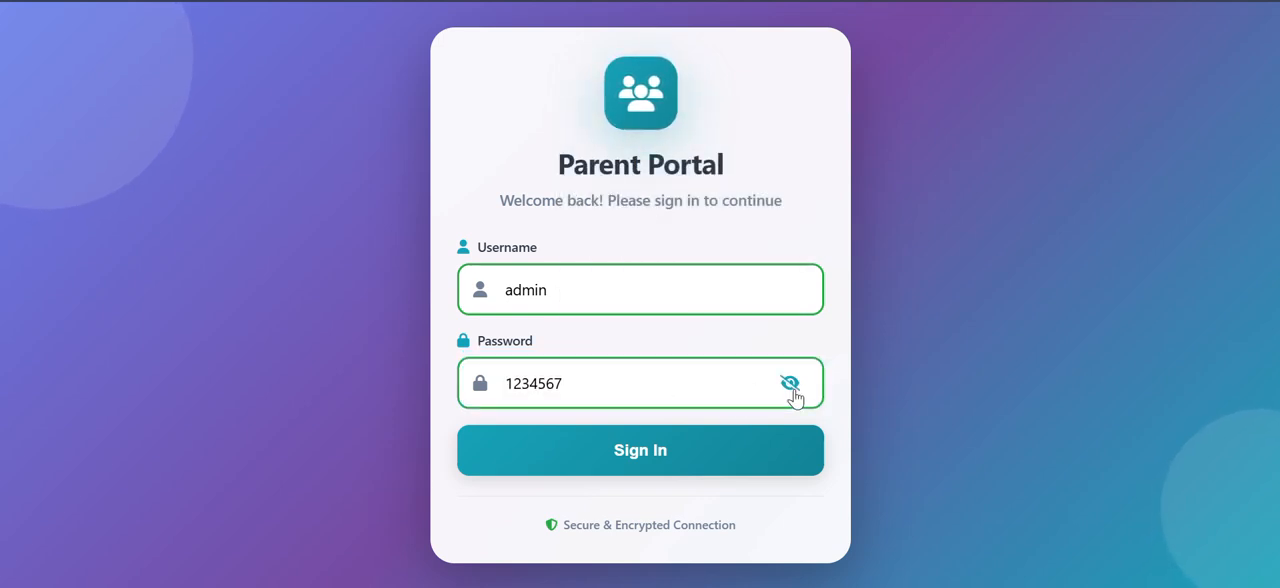
left_click(792, 388)
left_click(792, 388)
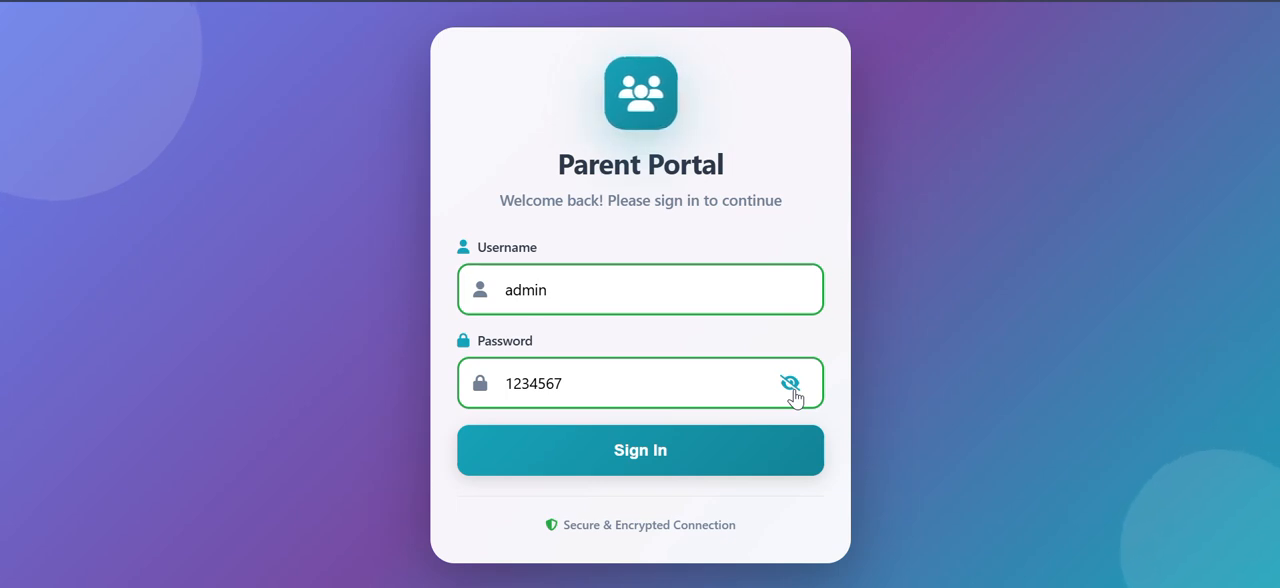
left_click(626, 447)
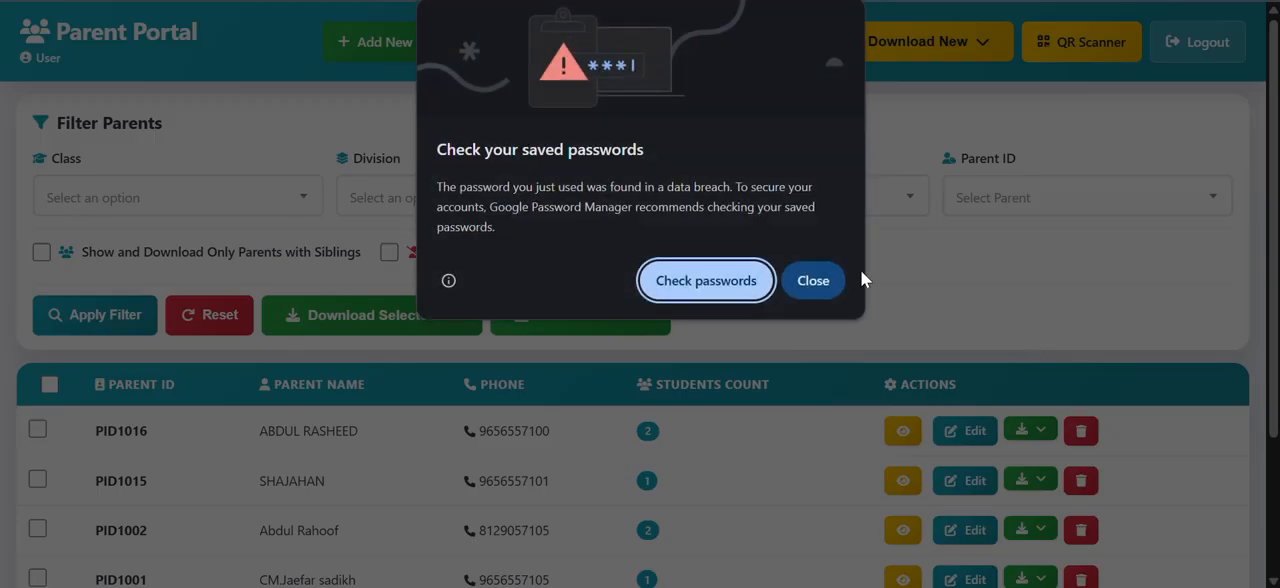
Step: Examine the parent list's IDs, names, phone numbers, student counts and available actions
left_click(815, 281)
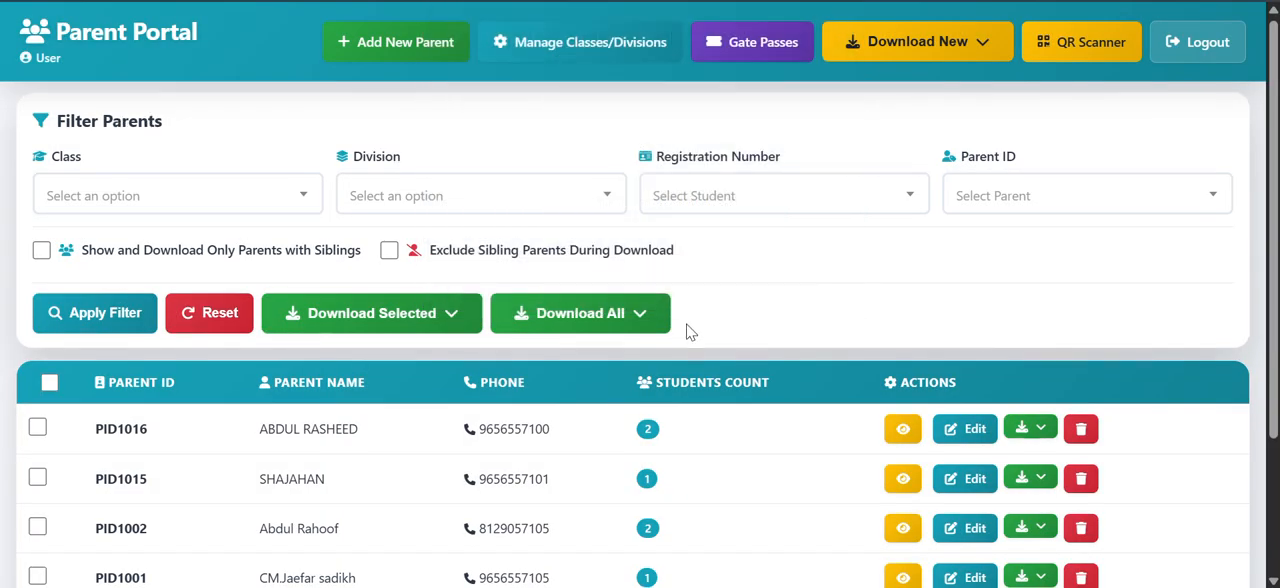
scroll(688, 332, "down", 2)
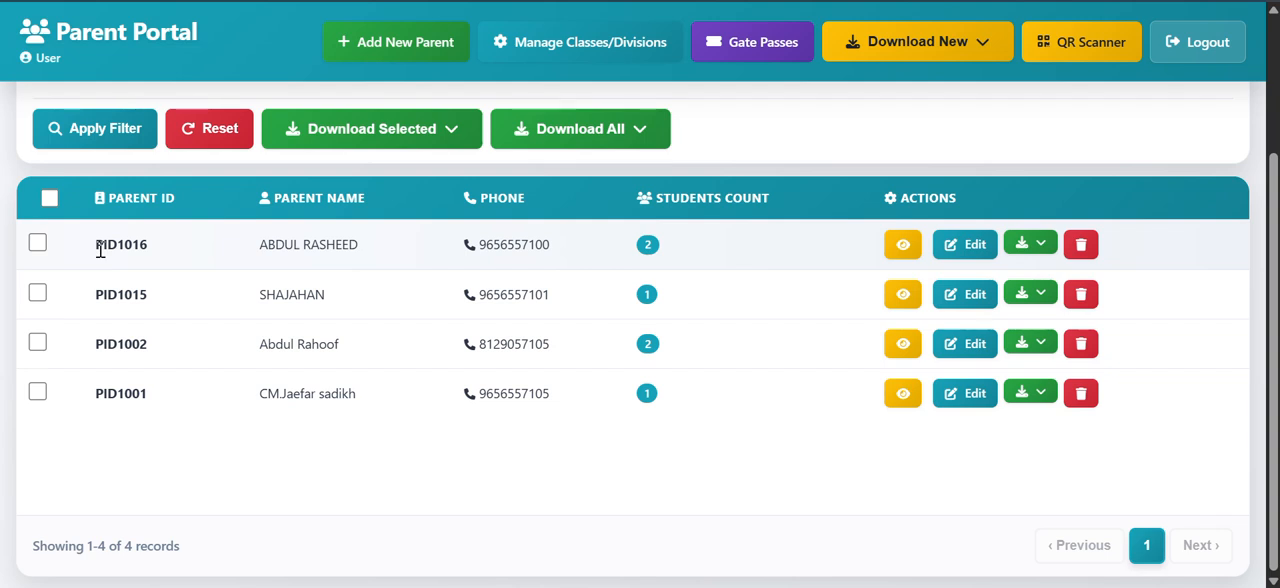
double_click(497, 246)
left_click(655, 253)
double_click(649, 244)
scroll(983, 378, "up", 2)
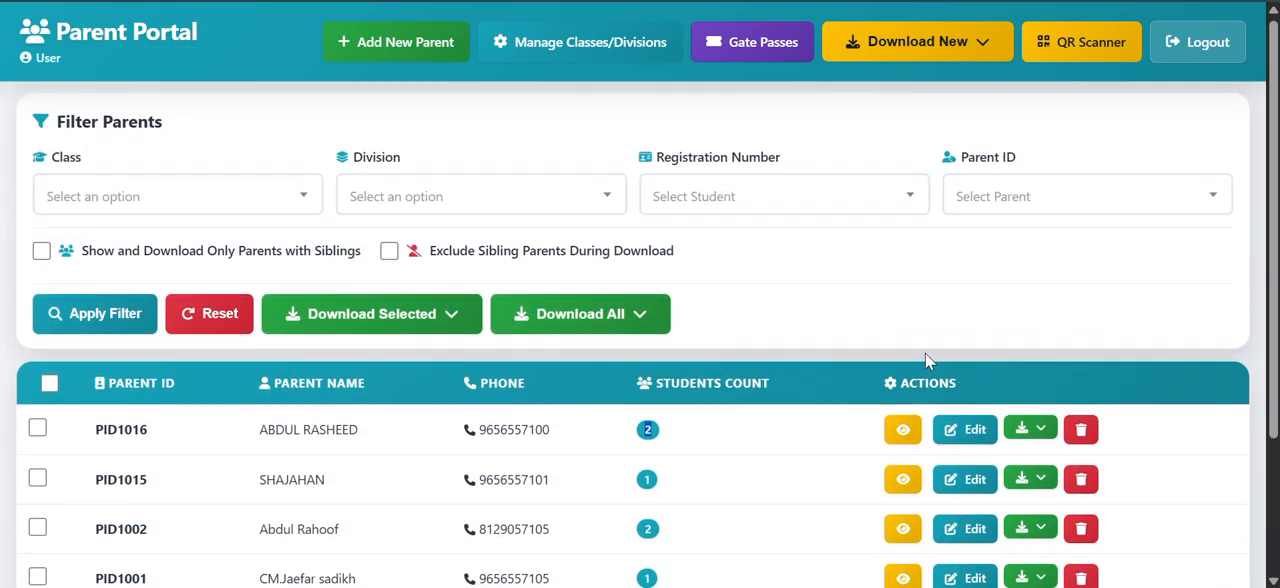
scroll(923, 357, "down", 1)
scroll(923, 357, "up", 1)
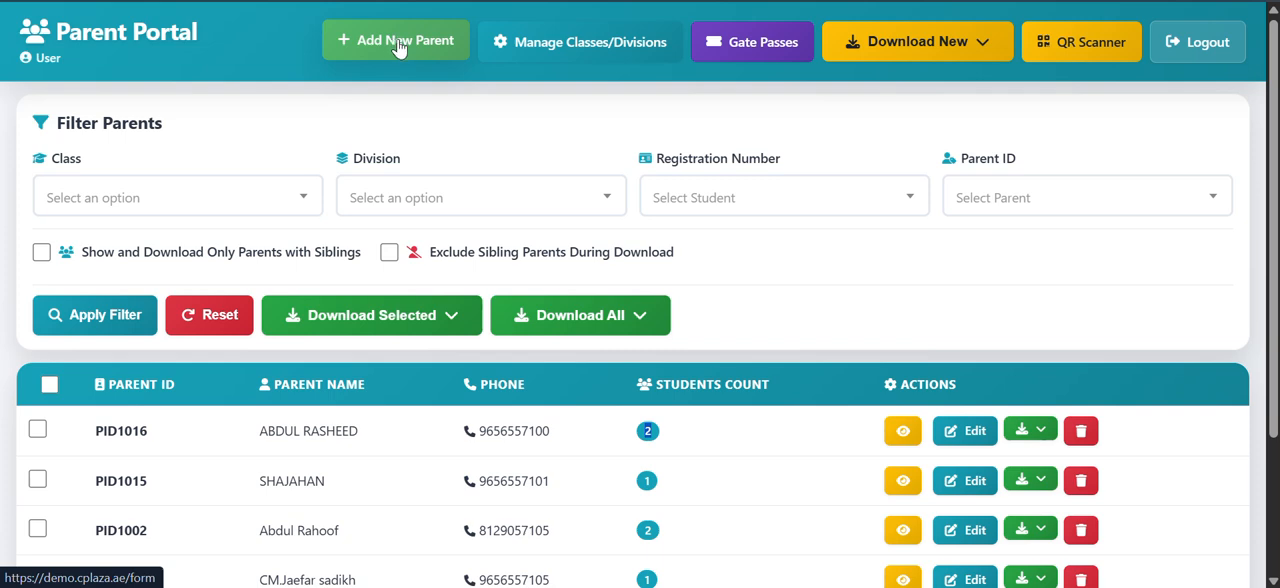
scroll(397, 48, "down", 2)
scroll(396, 52, "up", 2)
Step: Start a new parent record and enter the parent's full name
left_click(395, 39)
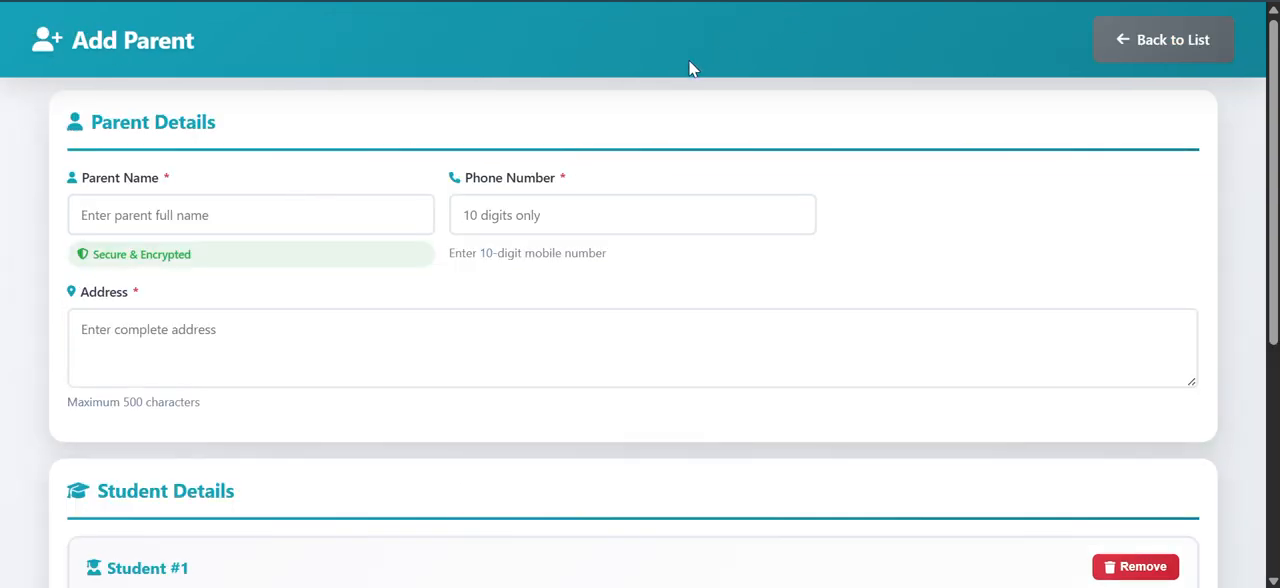
left_click(200, 216)
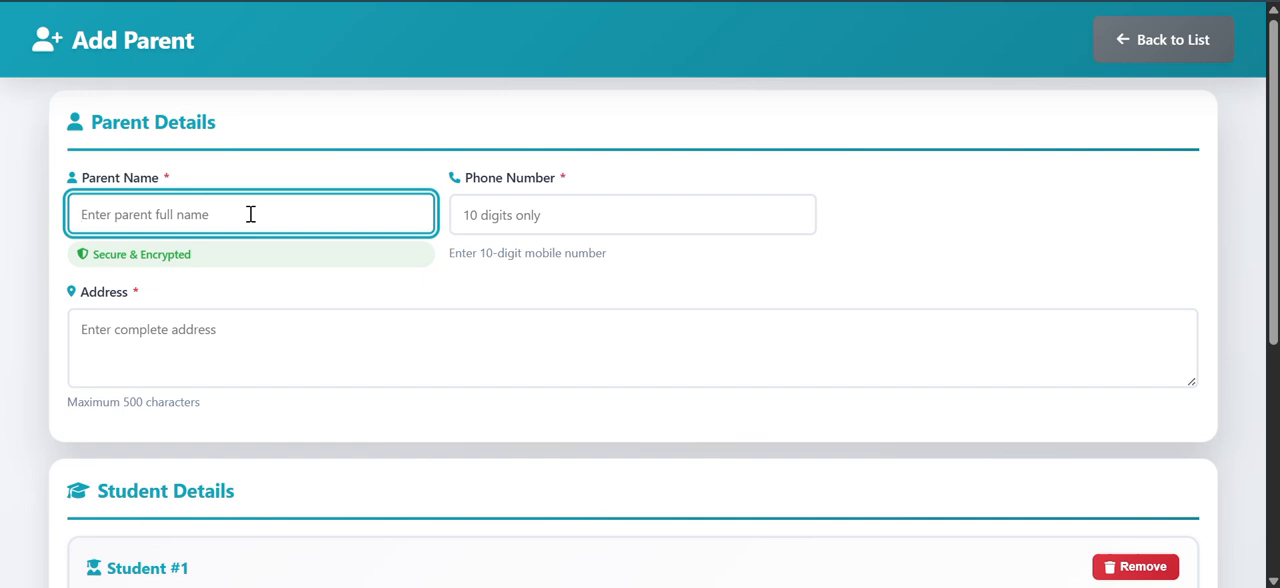
type("RISHAD")
Step: Fill in the parent's 10-digit phone number and complete address
left_click(572, 214)
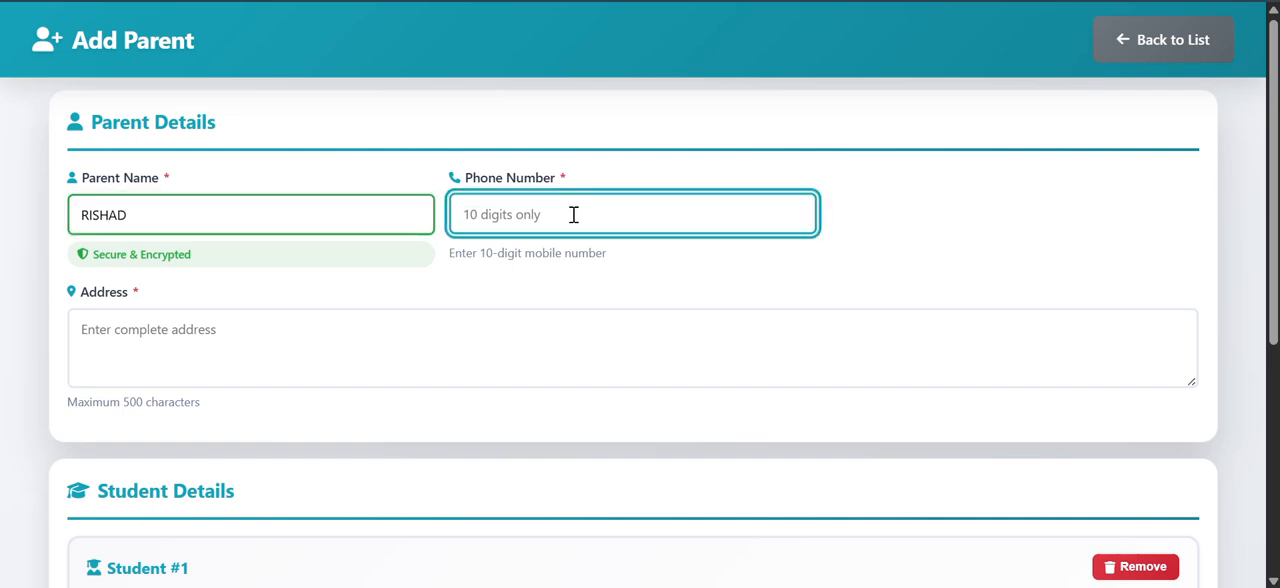
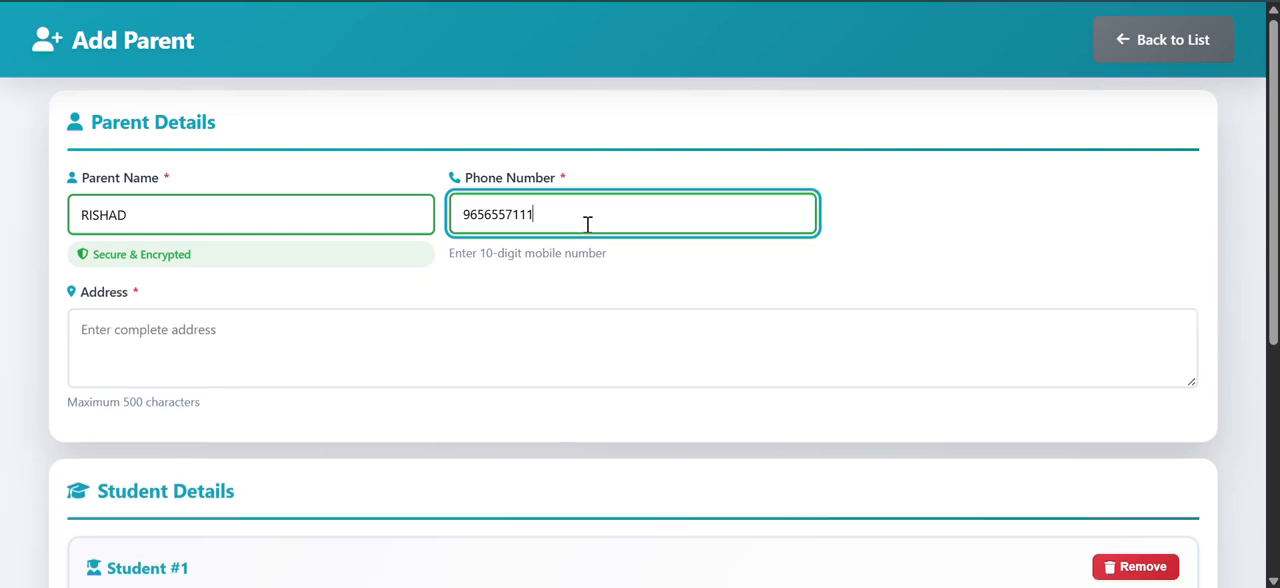
left_click(254, 370)
scroll(254, 370, "down", 2)
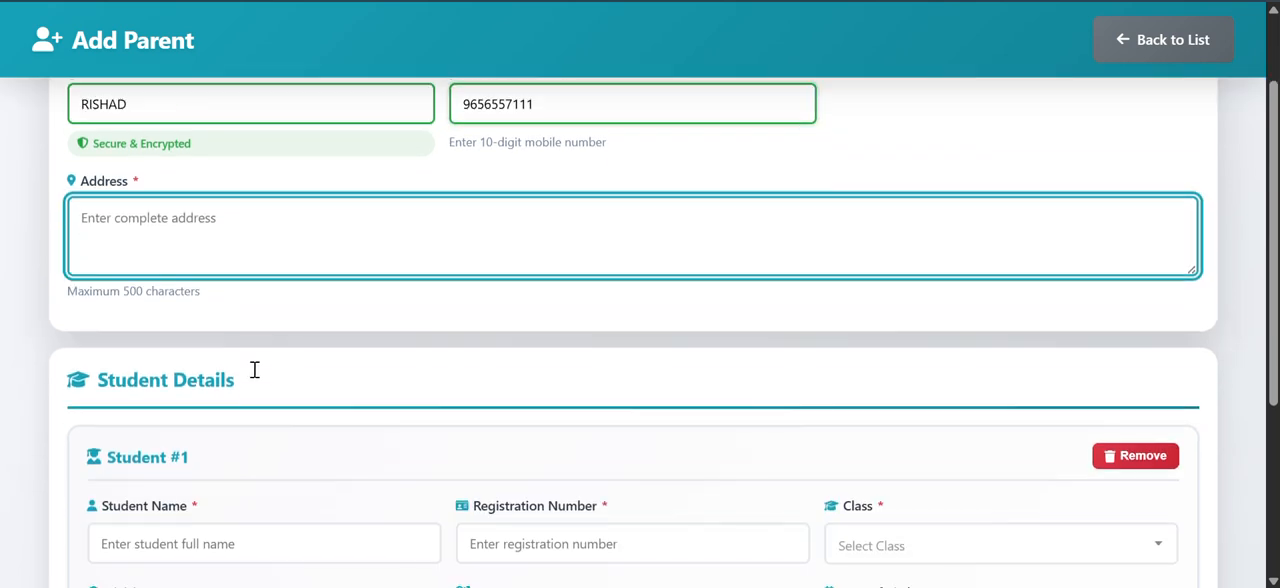
scroll(254, 370, "up", 2)
type("GFHGFHGFH")
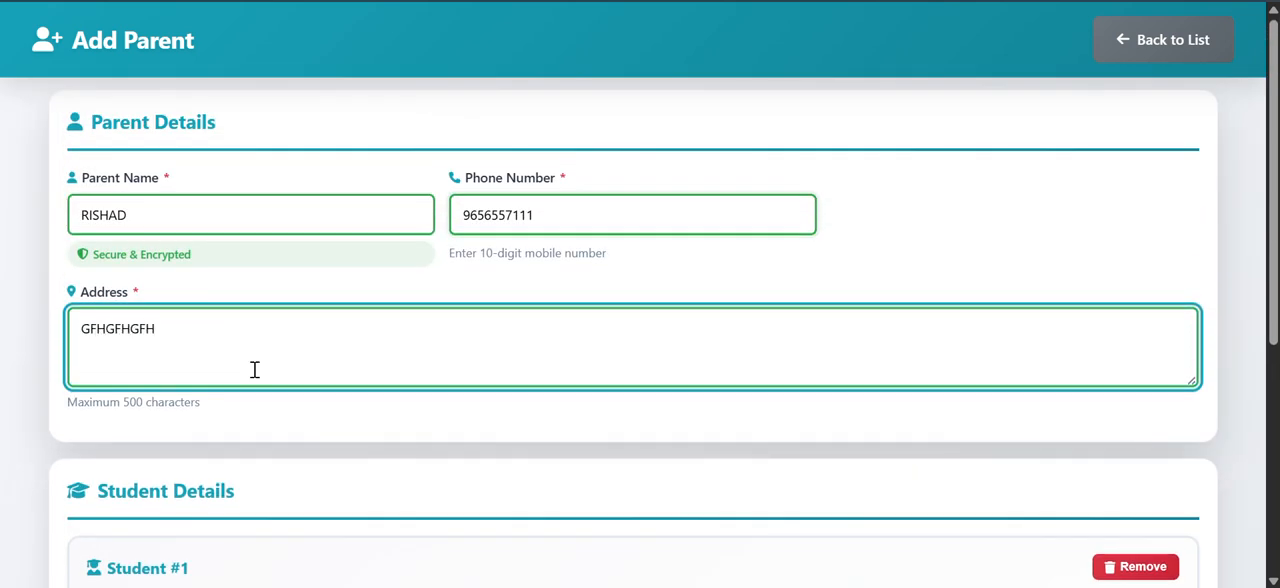
Step: Enter the full name and registration number for Student #1
scroll(254, 370, "down", 2)
scroll(194, 334, "down", 1)
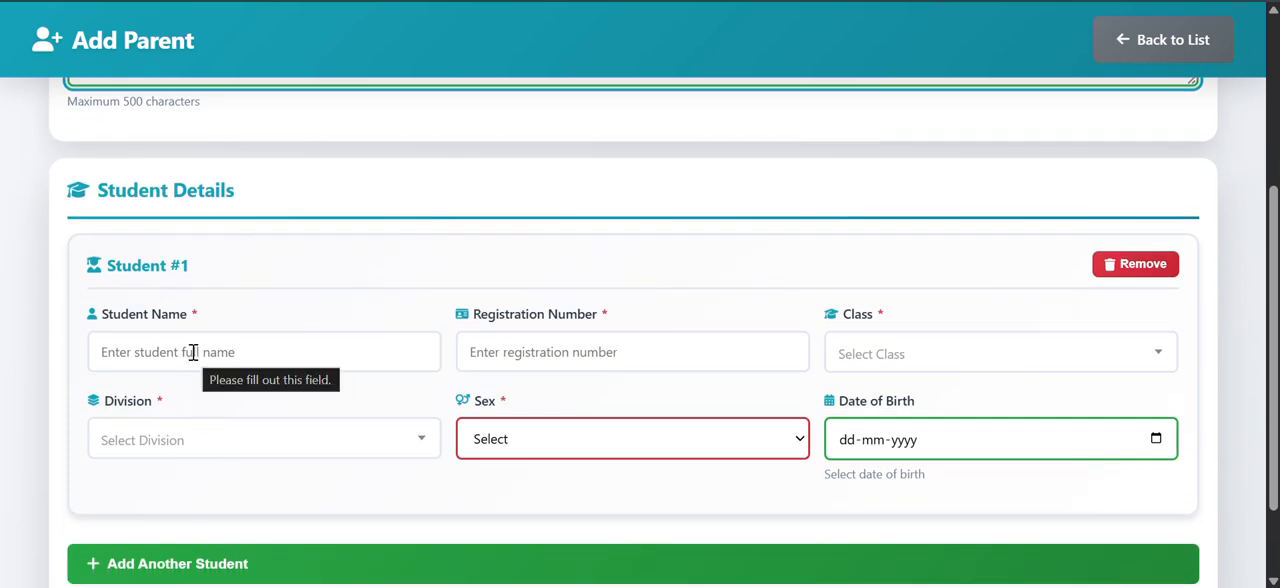
left_click(382, 350)
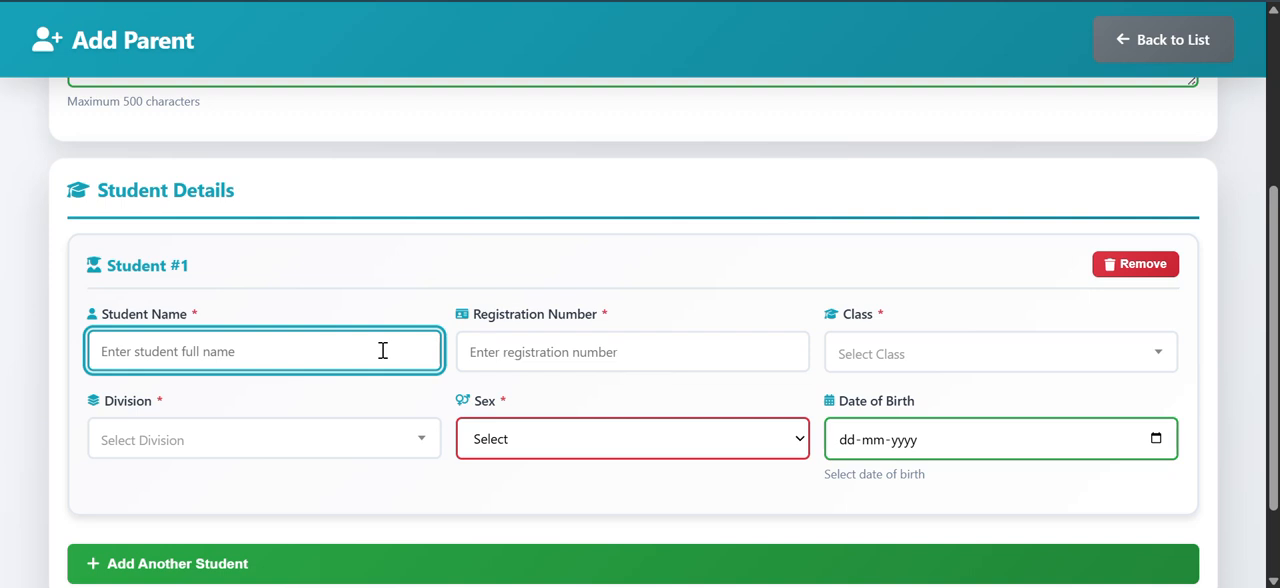
type("DAHLAN")
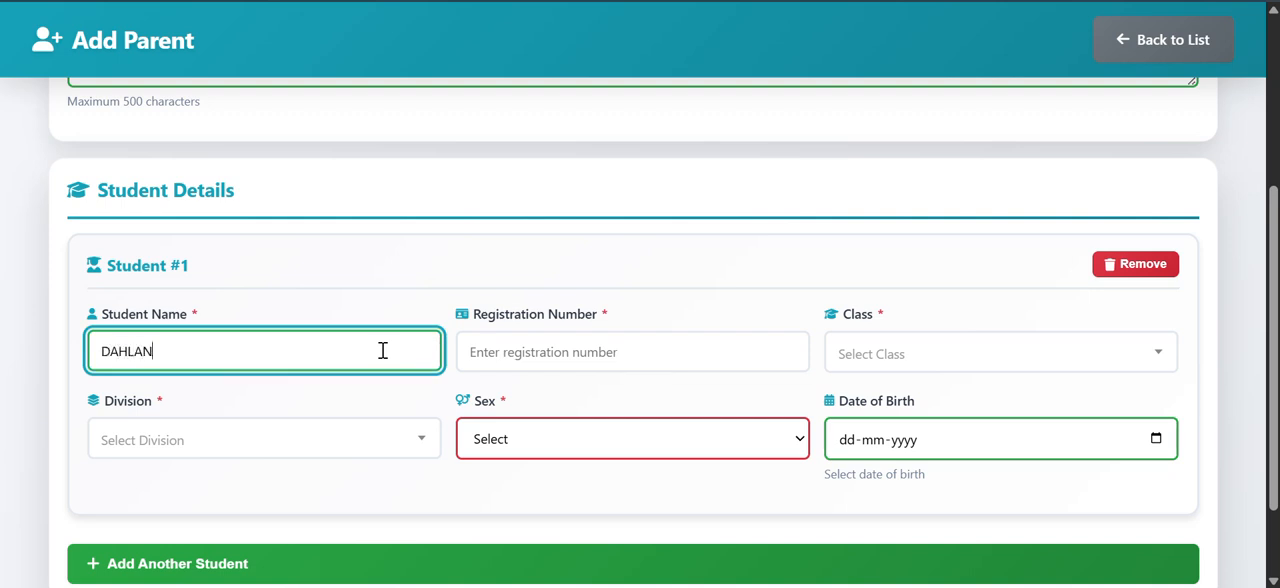
left_click(620, 366)
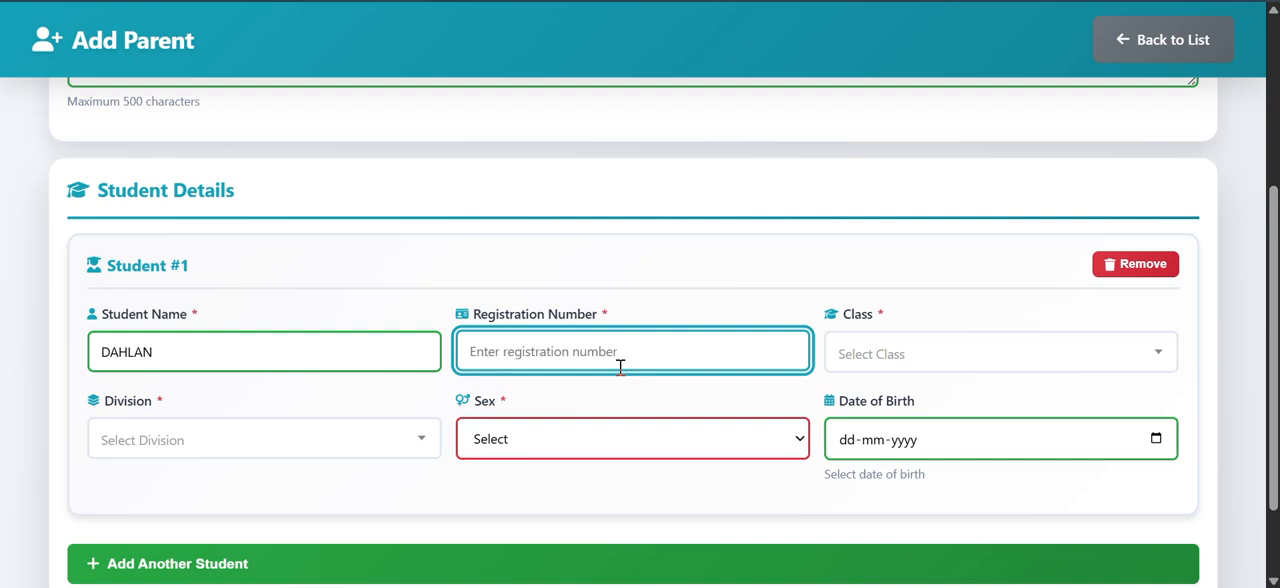
type("5654")
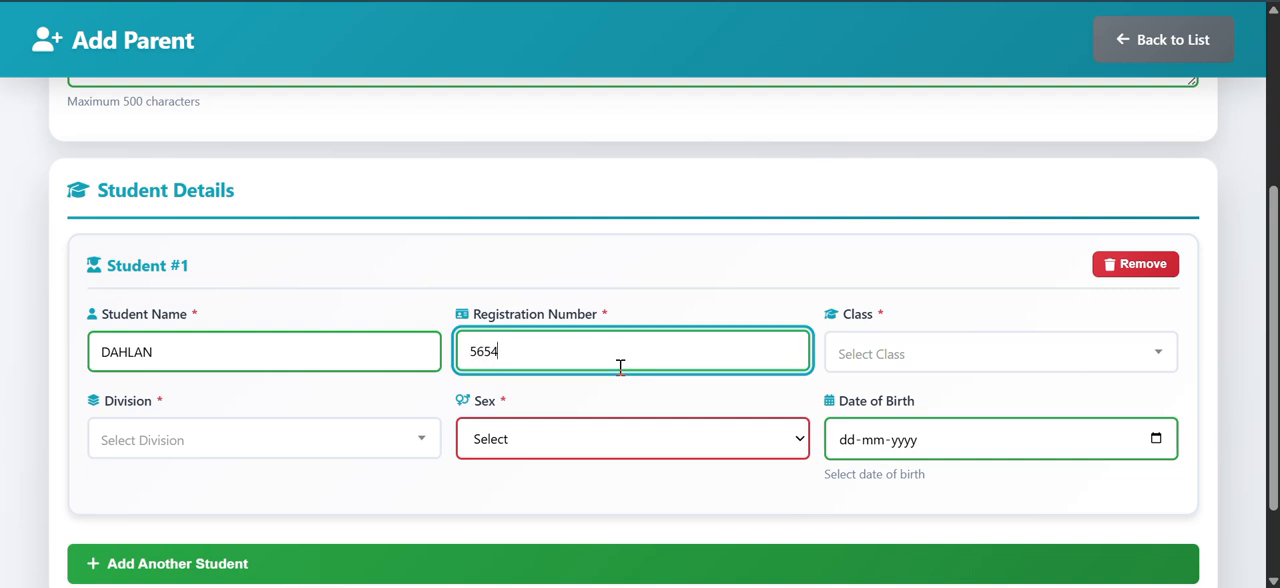
key("BackSpace")
Step: Assign Student #1 to class 2, division A
left_click(894, 354)
left_click(880, 264)
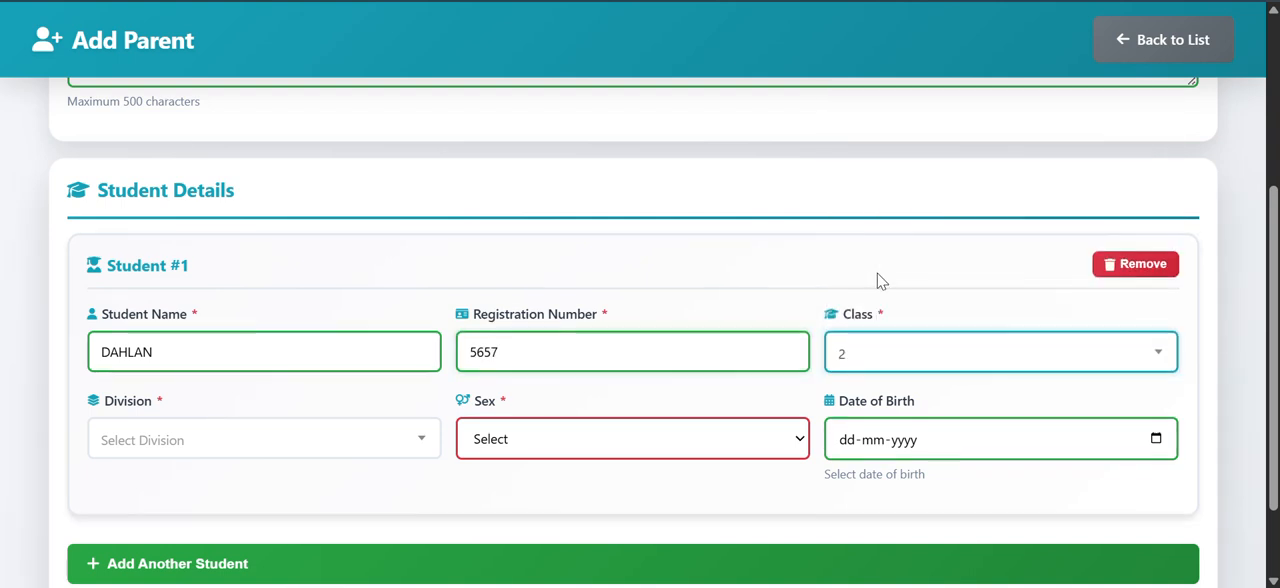
scroll(735, 360, "down", 2)
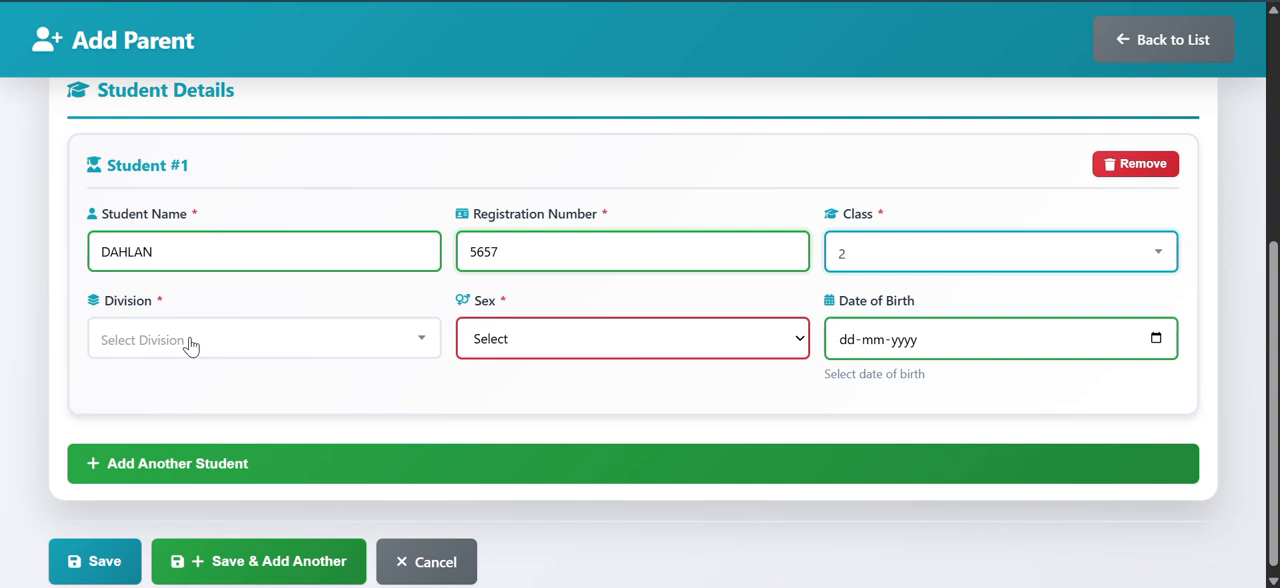
left_click(182, 348)
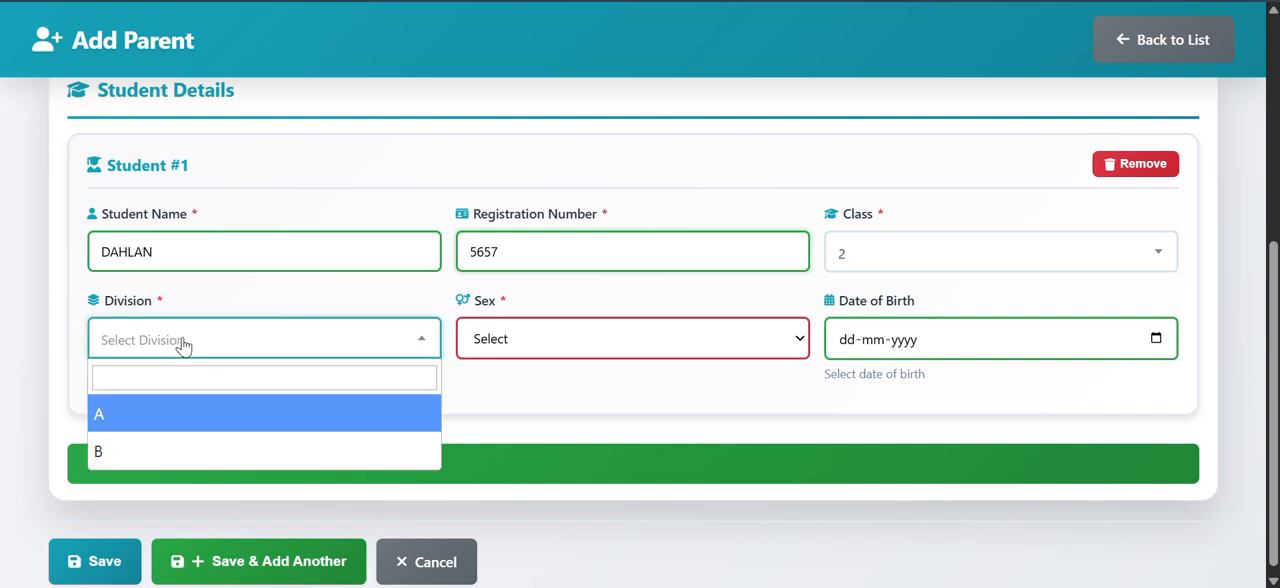
left_click(151, 420)
Step: Set Student #1's sex to Male and pick the date of birth from the calendar
left_click(520, 340)
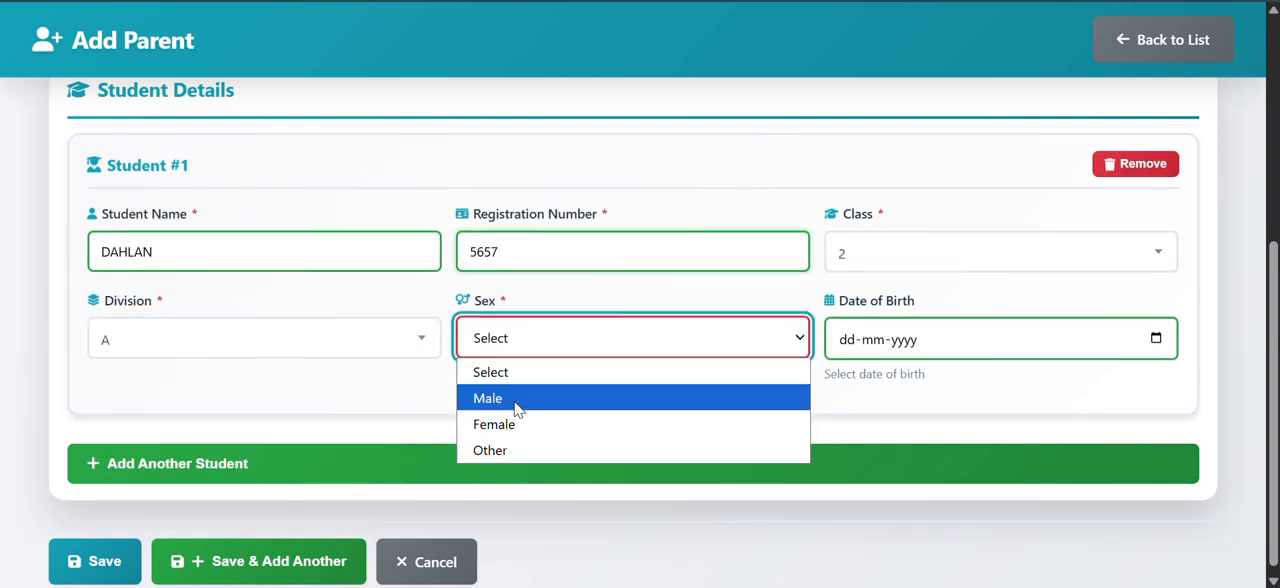
left_click(518, 402)
left_click(1157, 339)
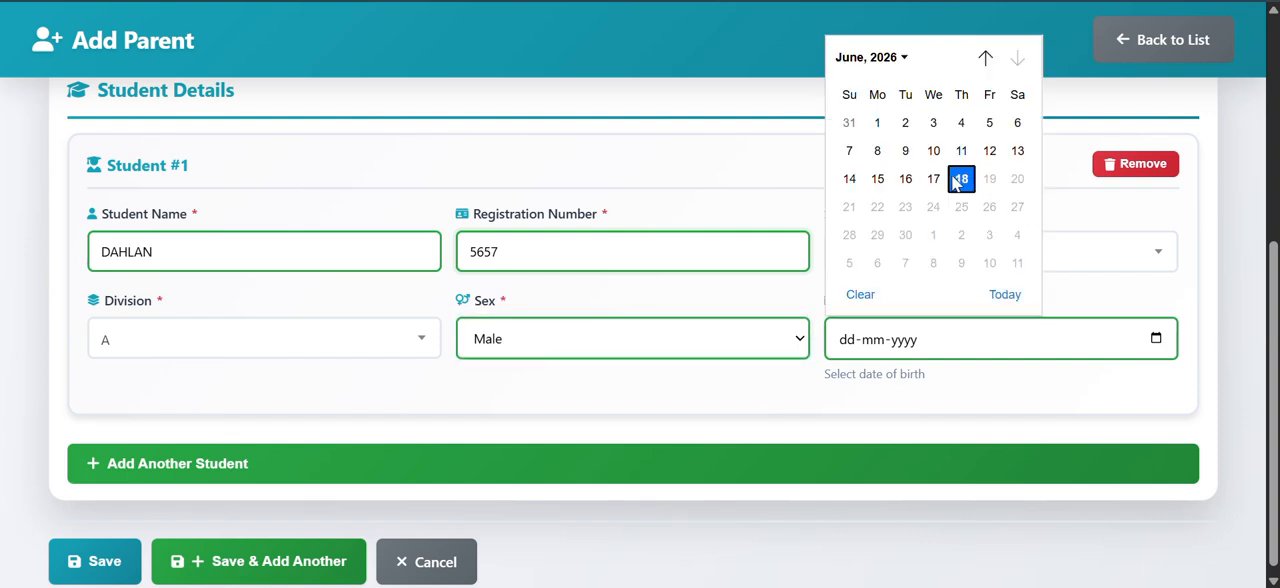
left_click(936, 179)
left_click(936, 179)
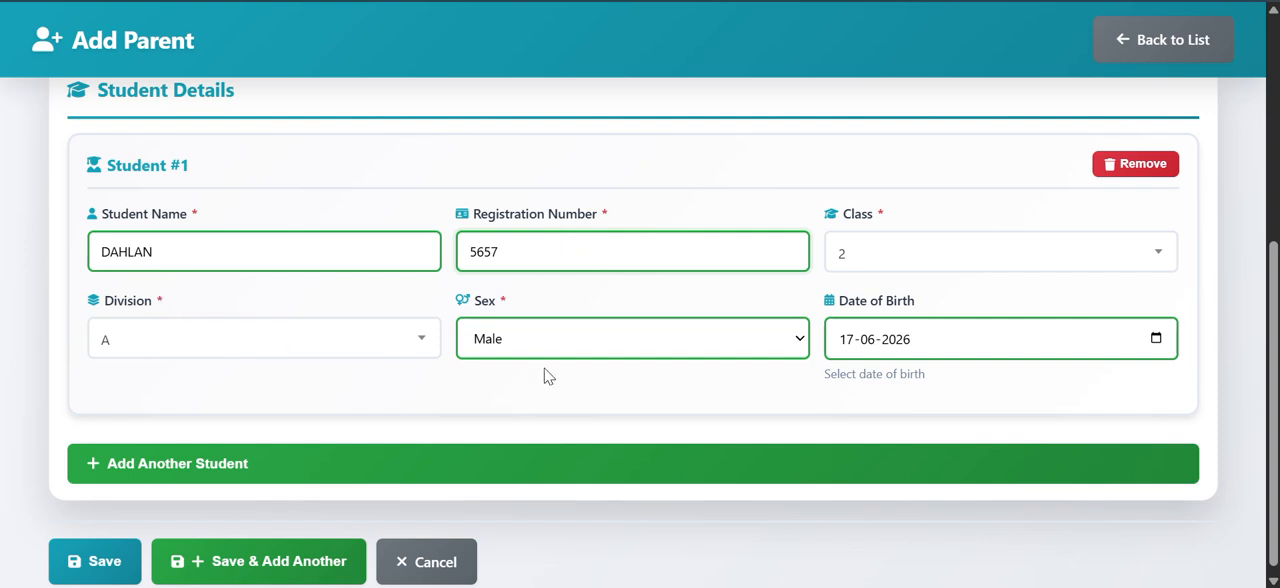
Step: Review Student #1's details and add a second student entry to the parent record
scroll(555, 456, "down", 1)
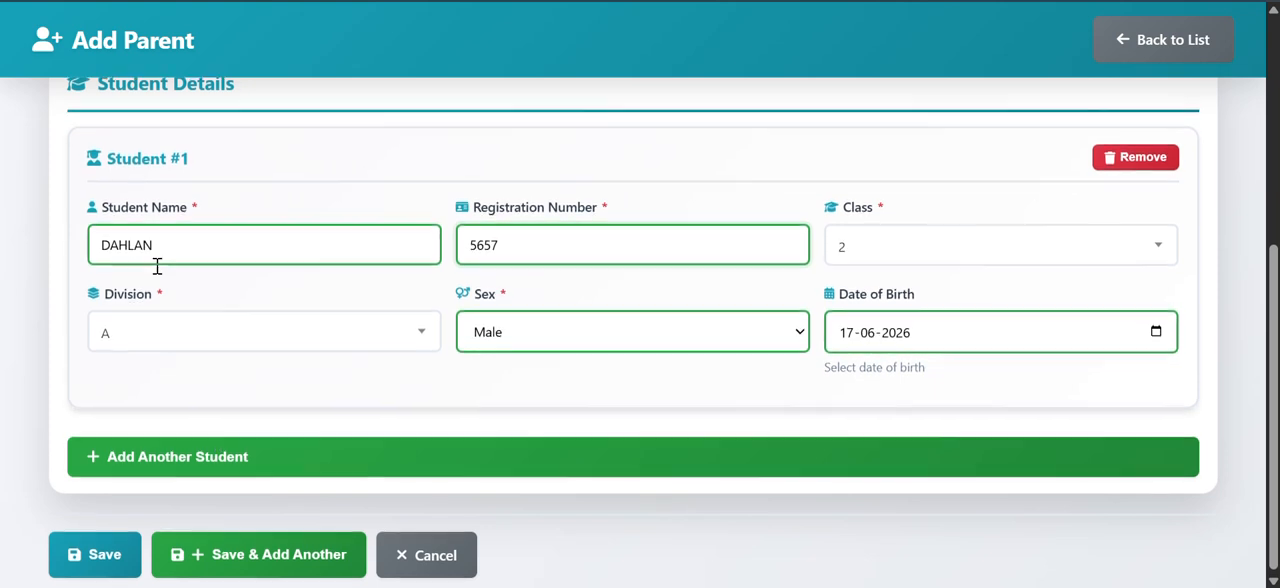
scroll(160, 270, "up", 1)
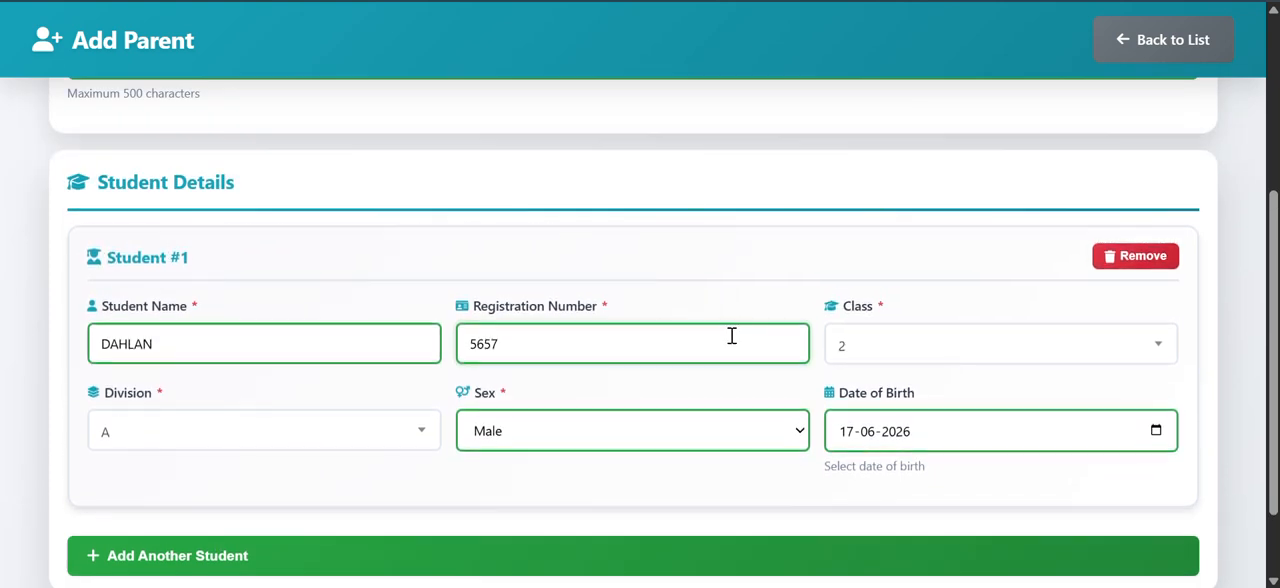
scroll(258, 462, "down", 1)
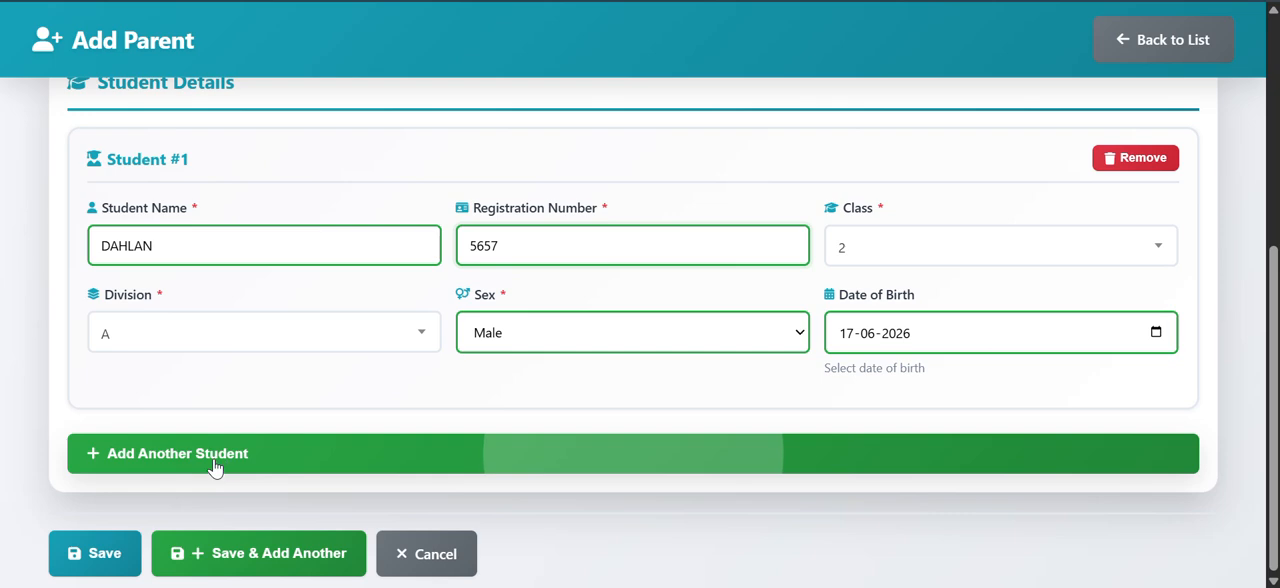
scroll(237, 317, "up", 2)
scroll(237, 317, "down", 1)
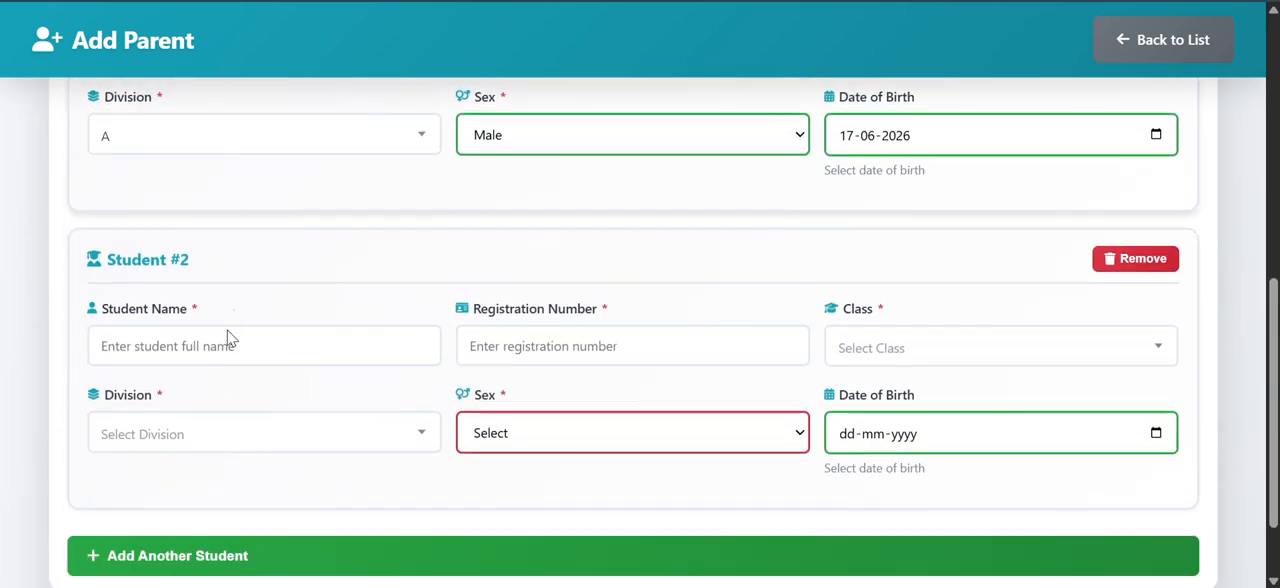
scroll(291, 491, "up", 2)
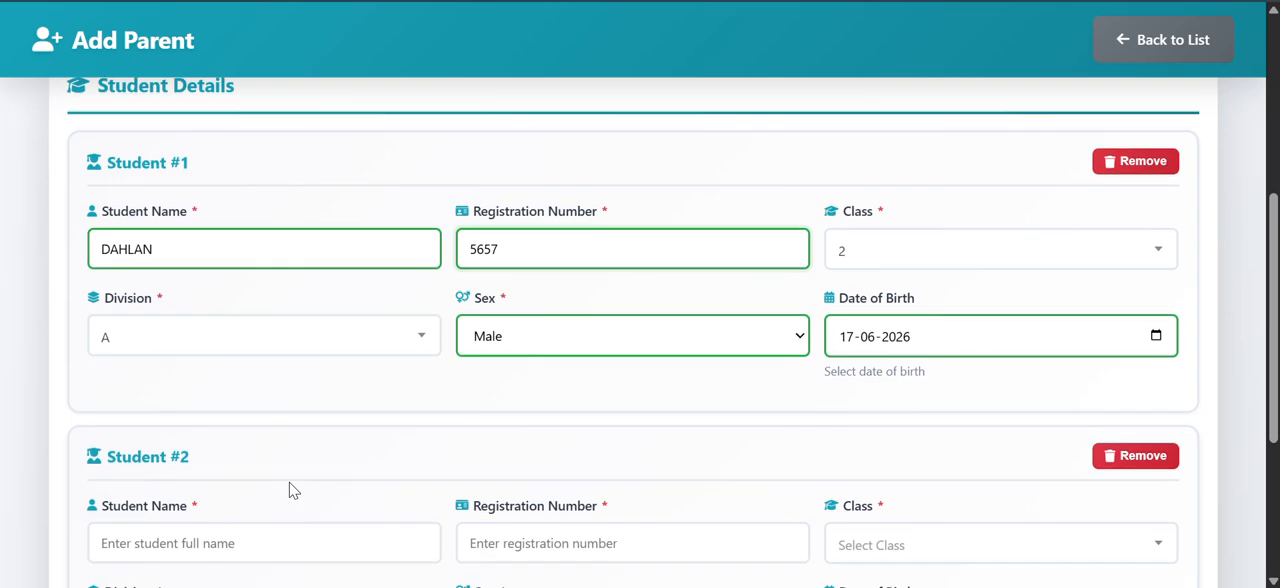
Step: Enter the full name and registration number for Student #2
scroll(290, 490, "down", 1)
left_click(1125, 357)
left_click(281, 449)
left_click(266, 243)
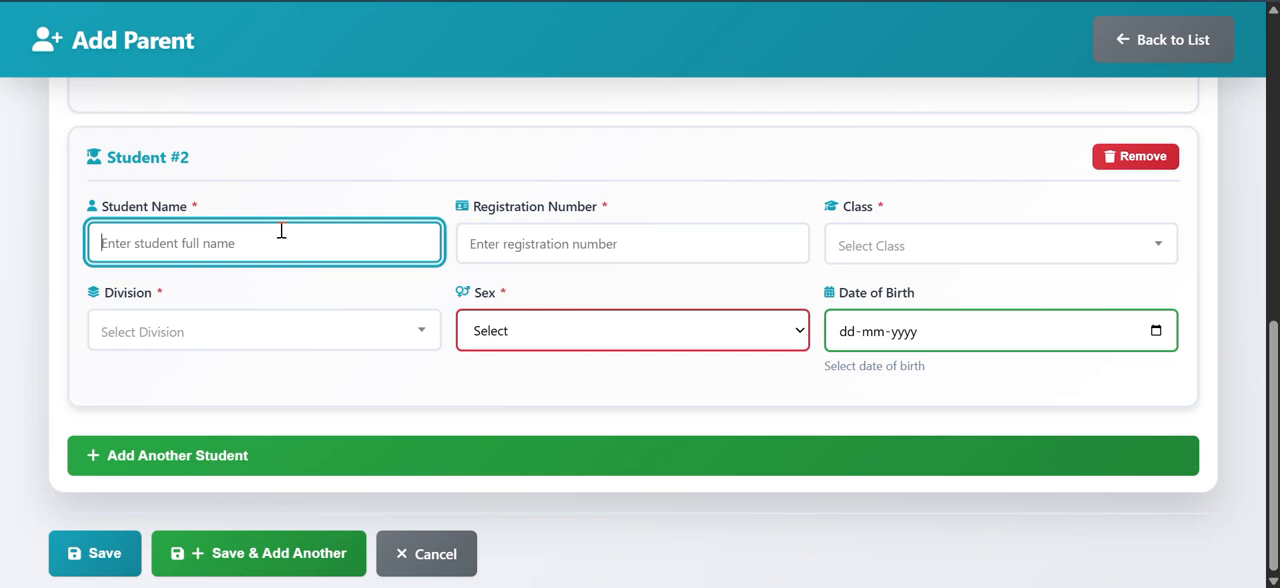
type("JUMANA")
left_click(504, 236)
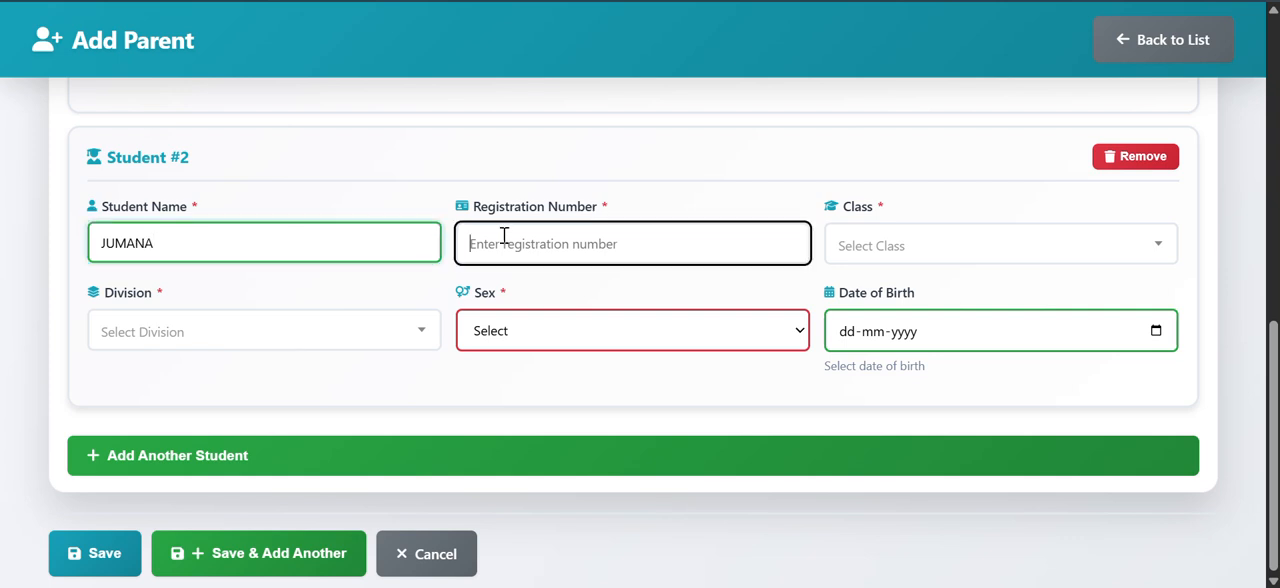
type("7666")
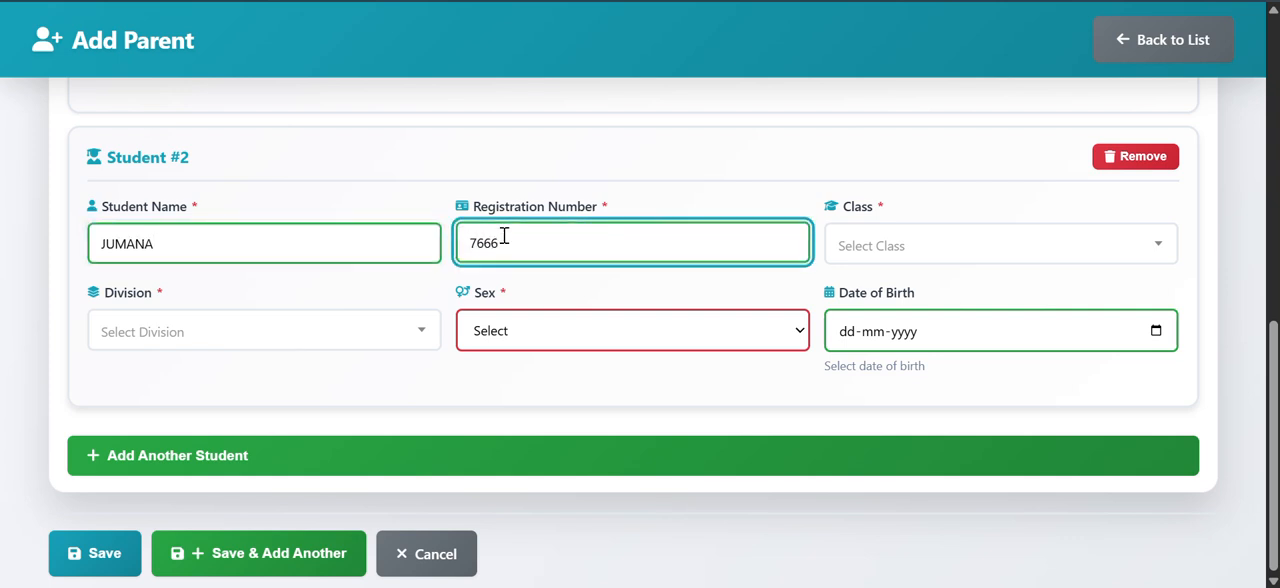
Step: Assign Student #2 to class 2, division B
left_click(886, 248)
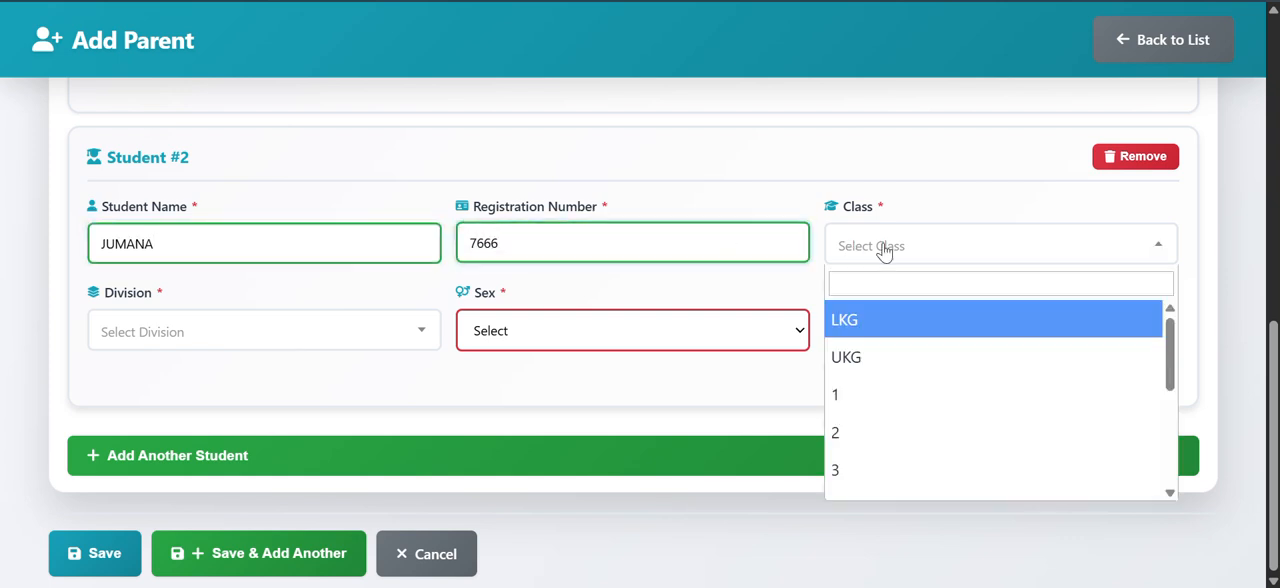
left_click(866, 434)
left_click(208, 336)
left_click(160, 449)
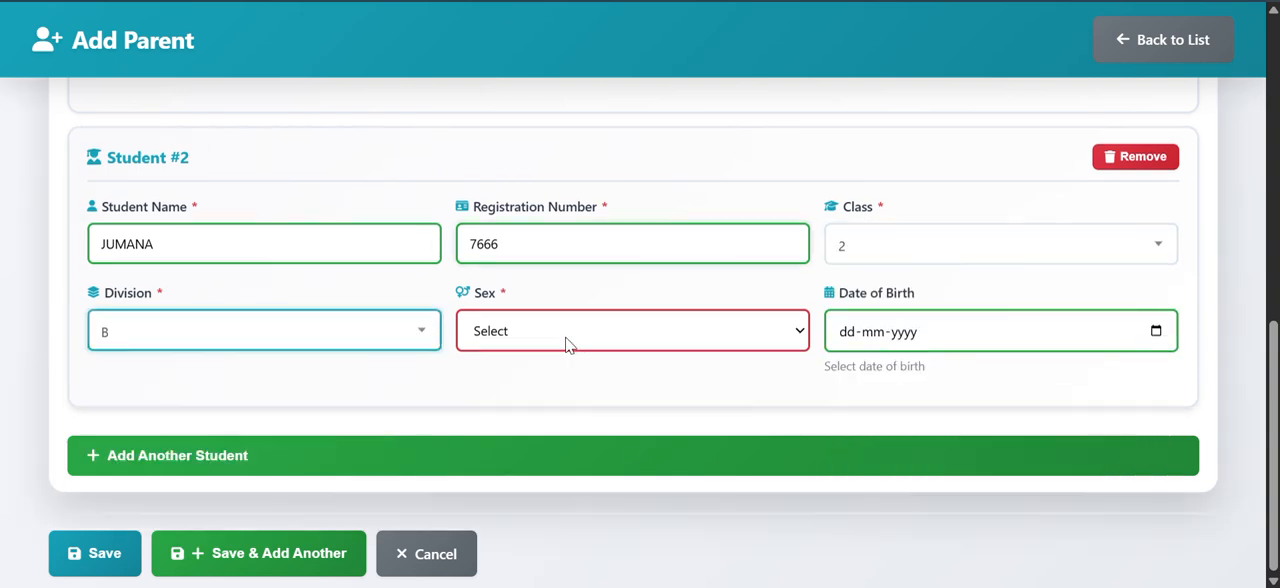
Step: Set Student #2's sex to Female and save the parent record
left_click(568, 340)
left_click(540, 415)
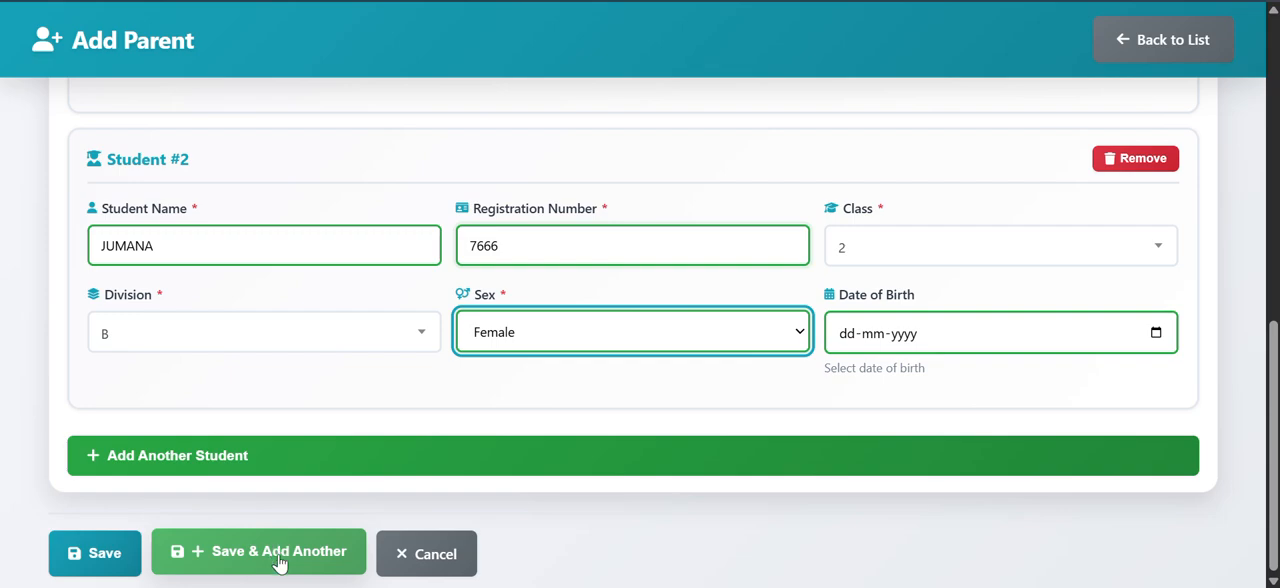
left_click(80, 556)
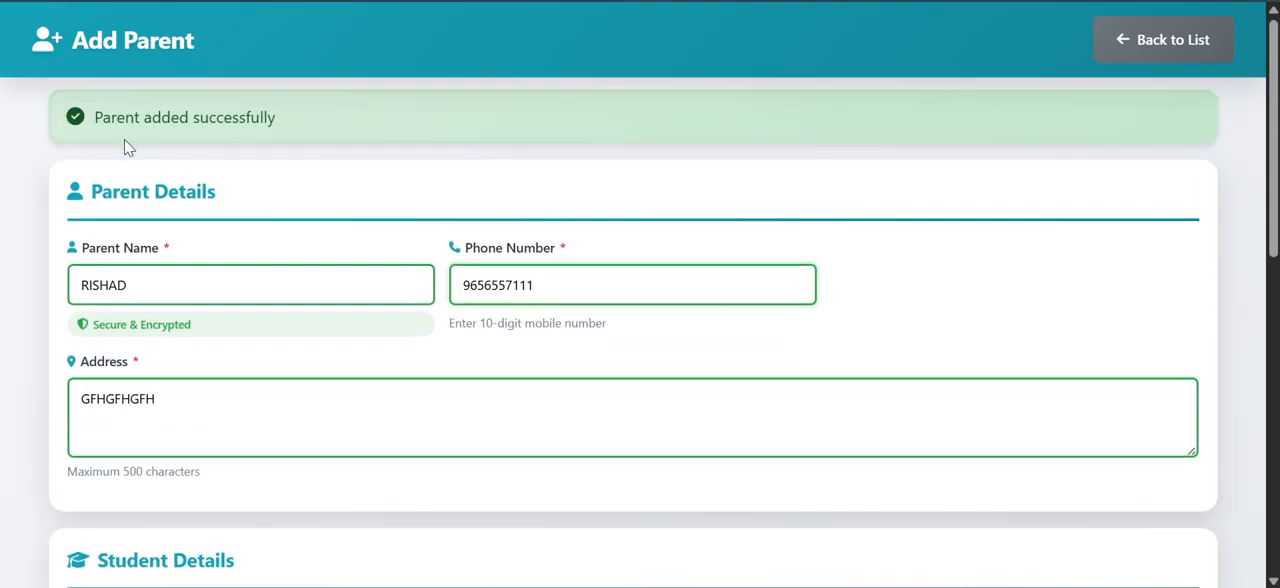
Step: Check the newly added parent's name, phone number and student count in the parent list
scroll(645, 199, "down", 2)
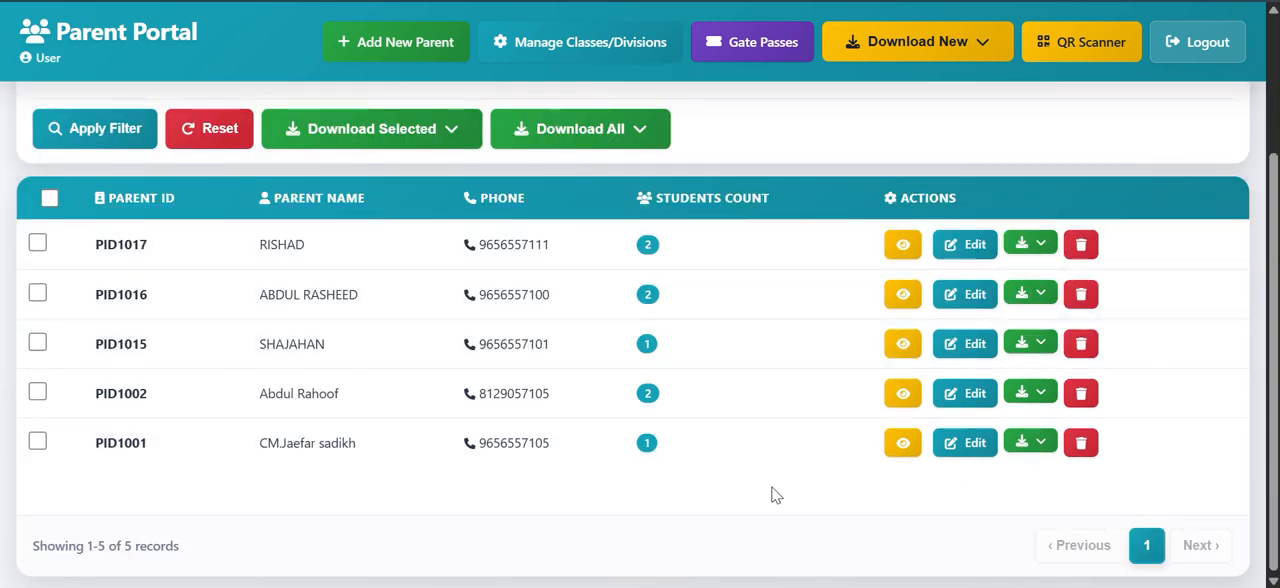
double_click(281, 246)
double_click(492, 244)
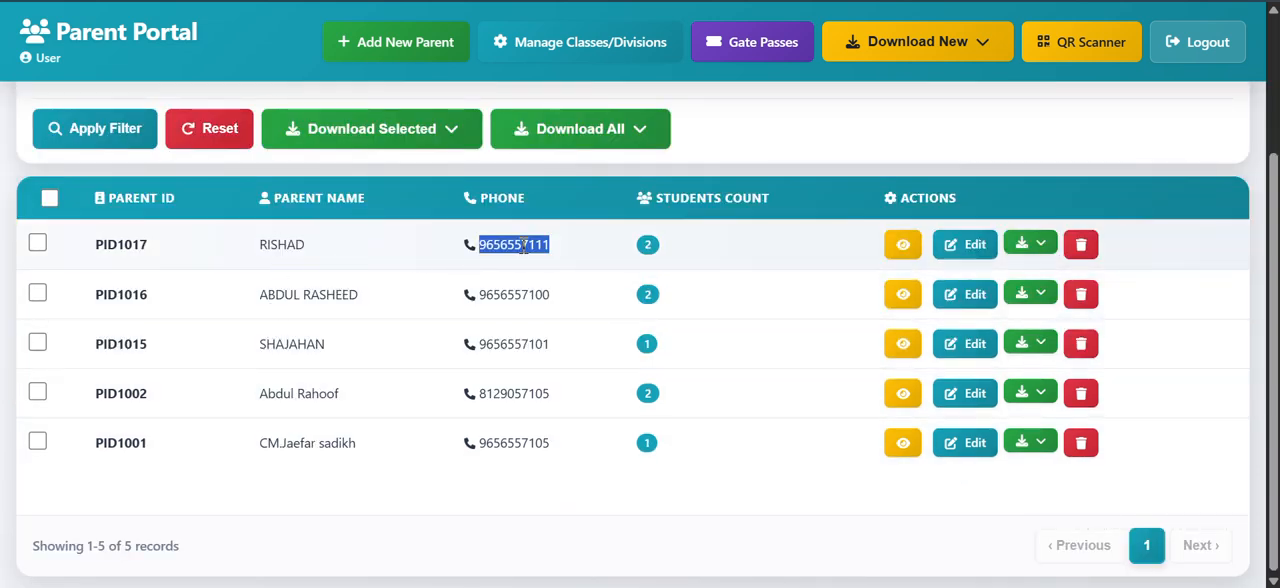
left_click(648, 245)
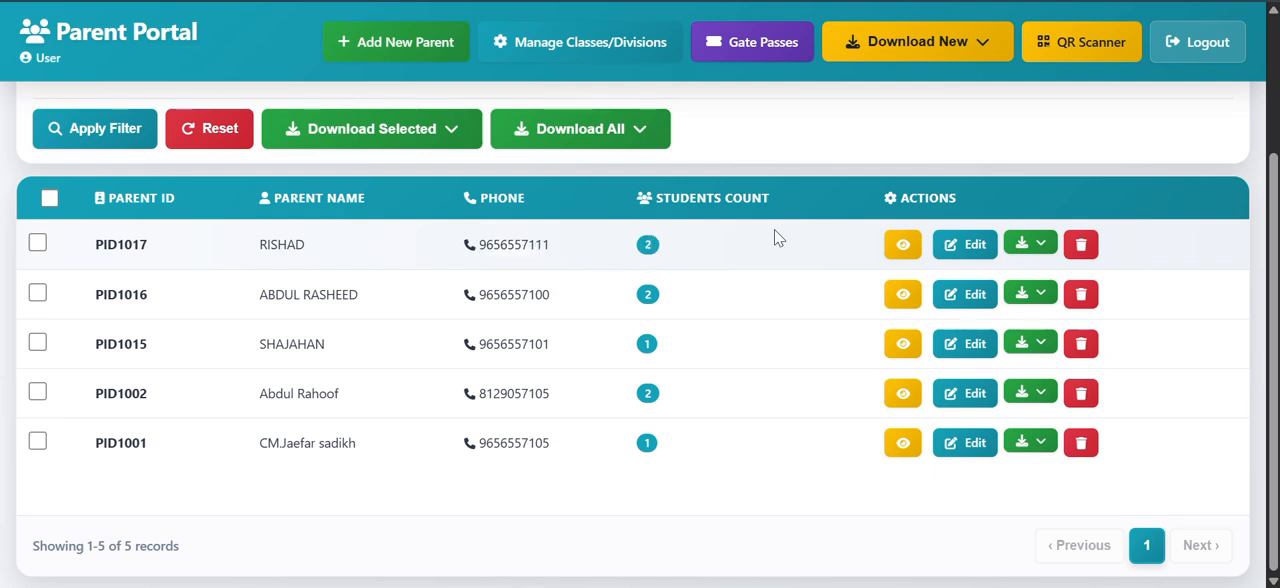
Step: View the newly added parent's full record and return to the parent list
left_click(903, 246)
scroll(757, 269, "down", 3)
left_click(1108, 40)
scroll(1019, 357, "down", 2)
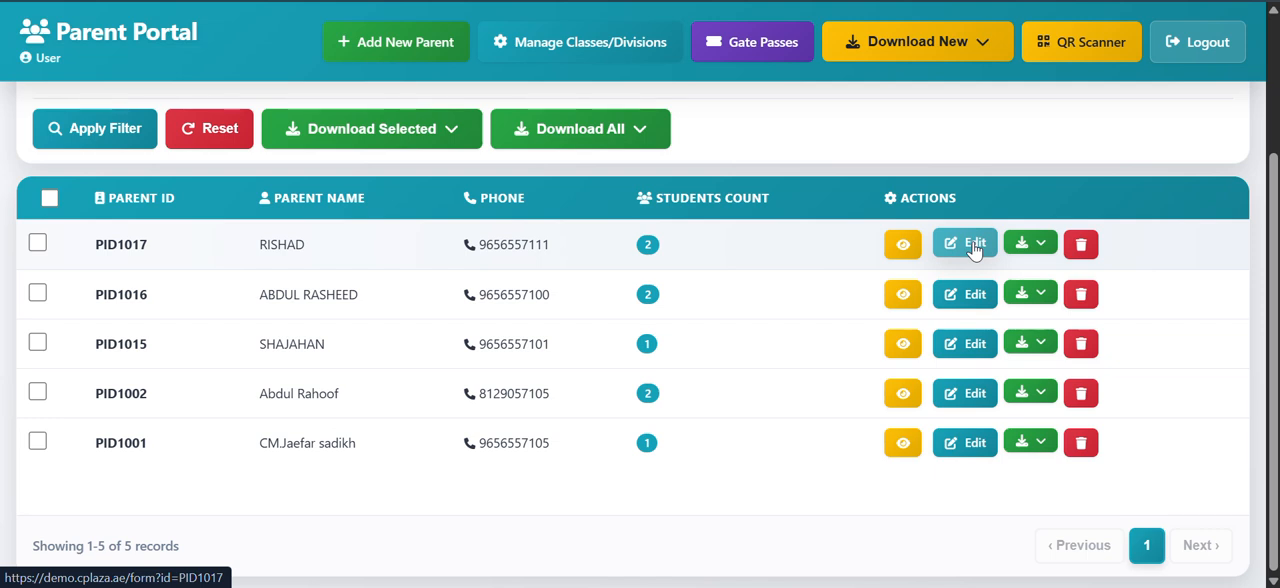
Step: Request a JPG download for the newly added parent and cancel saving the file
left_click(1040, 250)
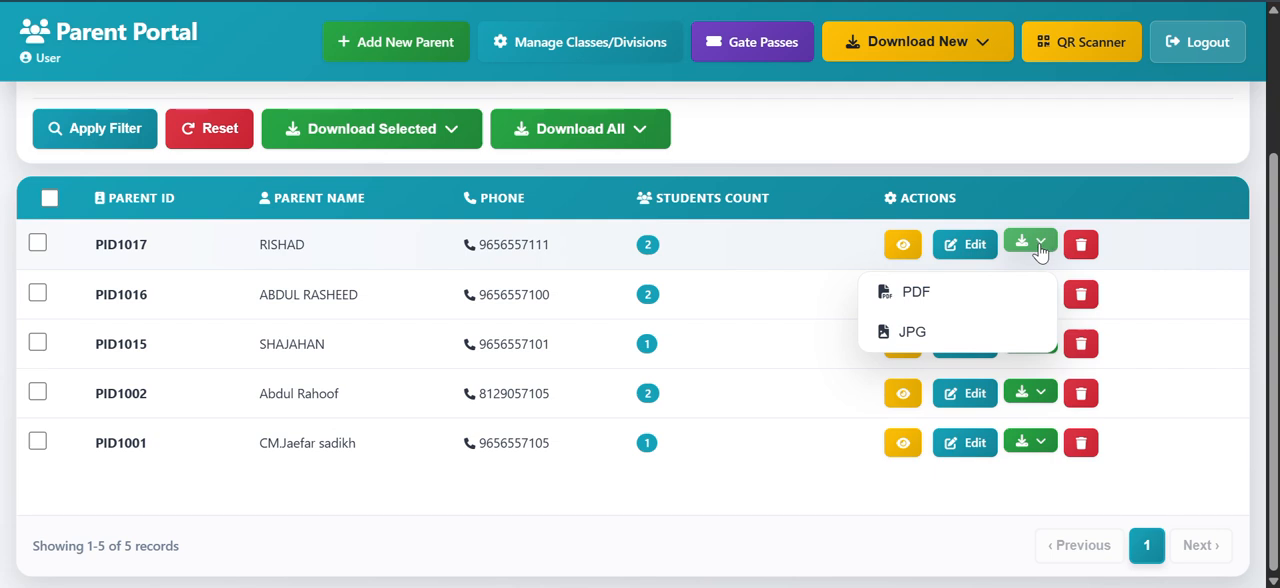
left_click(912, 335)
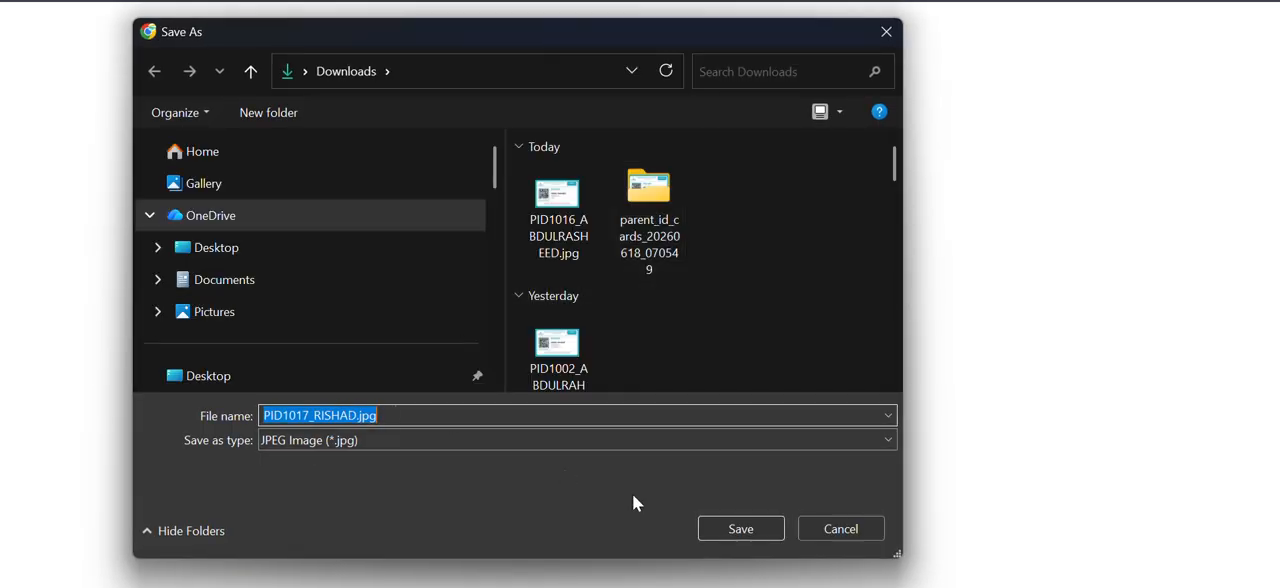
left_click(820, 528)
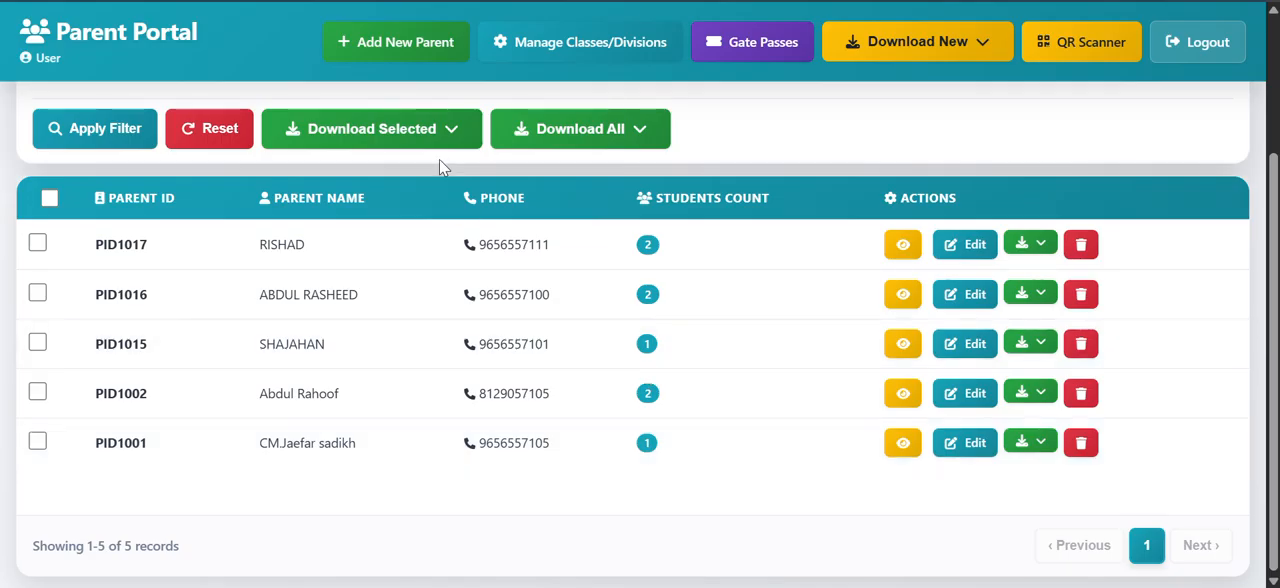
Step: Select all parents in the list at once and clear the selection again
scroll(703, 189, "up", 3)
scroll(657, 211, "down", 3)
scroll(143, 352, "up", 3)
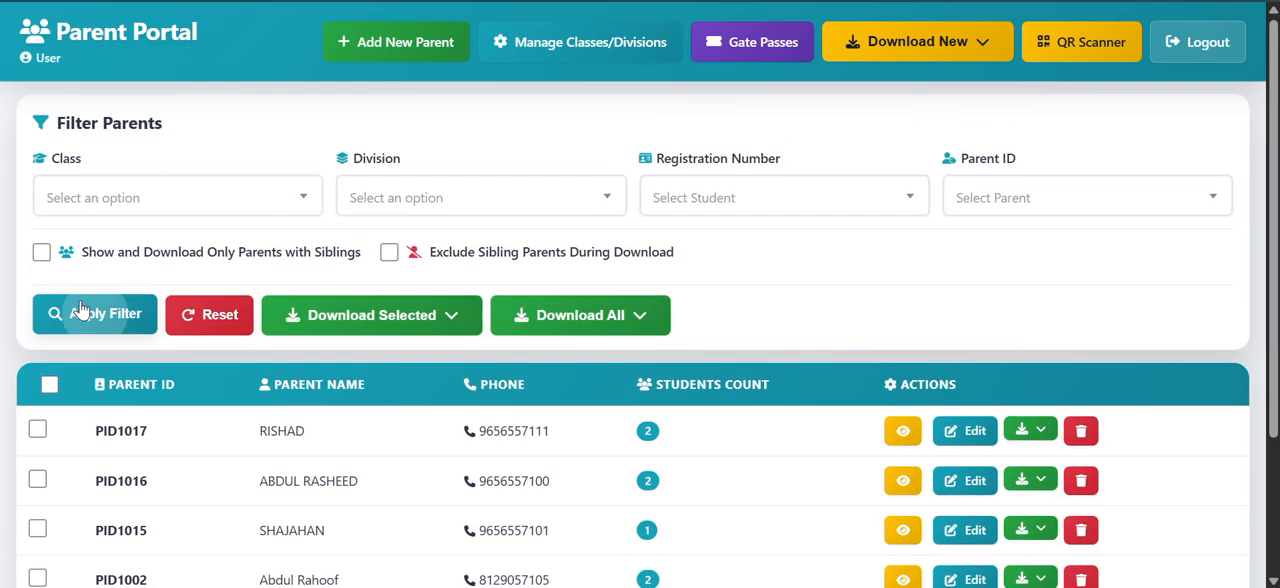
scroll(80, 310, "down", 1)
left_click(48, 286)
scroll(178, 314, "down", 1)
scroll(170, 314, "up", 1)
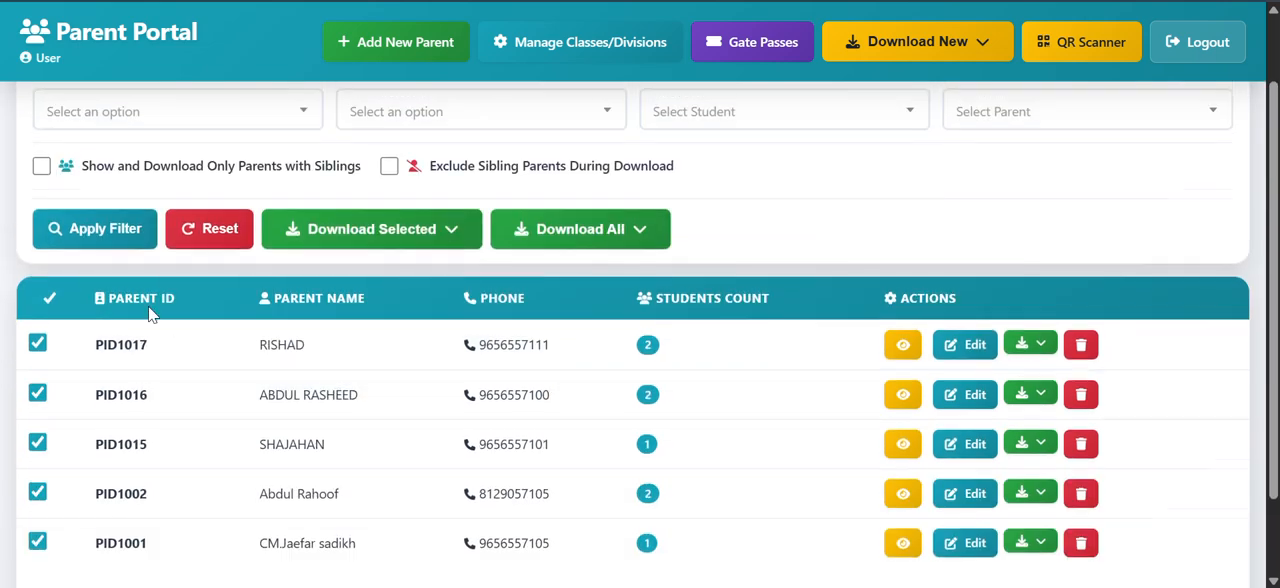
left_click(49, 302)
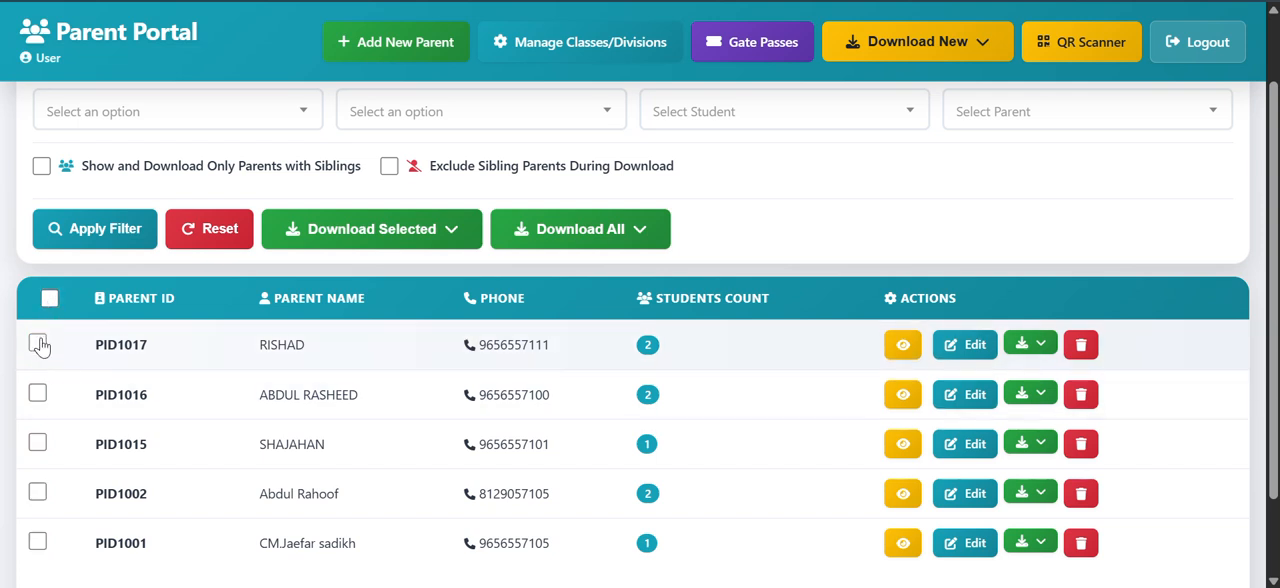
Step: Select the first three parents, show the formats for downloading the selection, and deselect them again
left_click(39, 344)
left_click(38, 394)
left_click(38, 443)
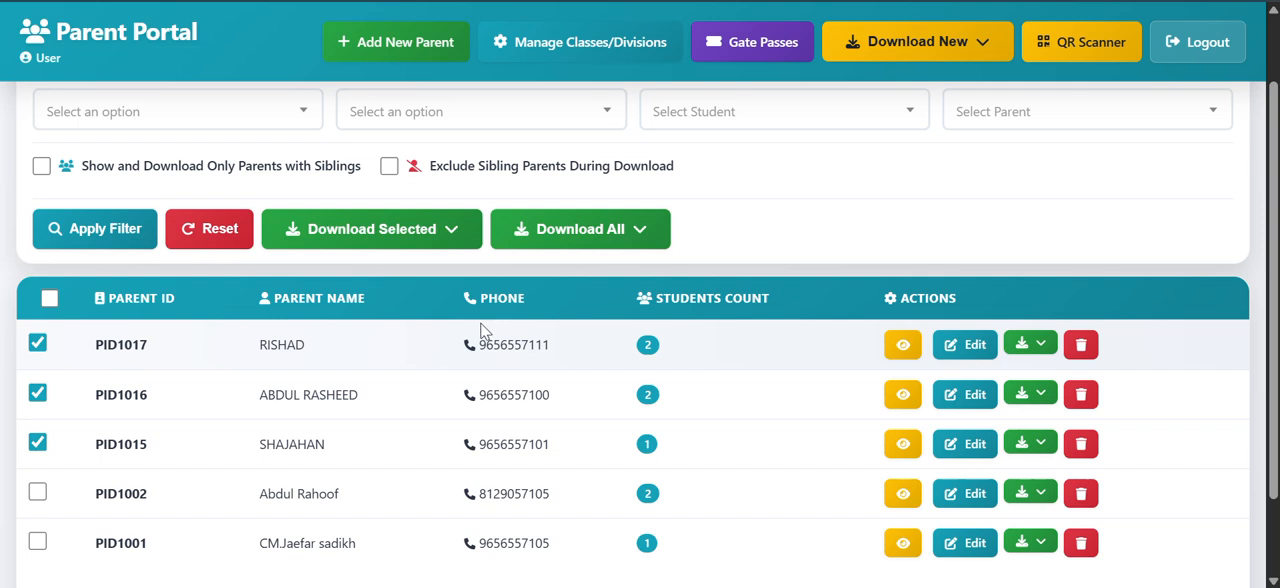
left_click(437, 244)
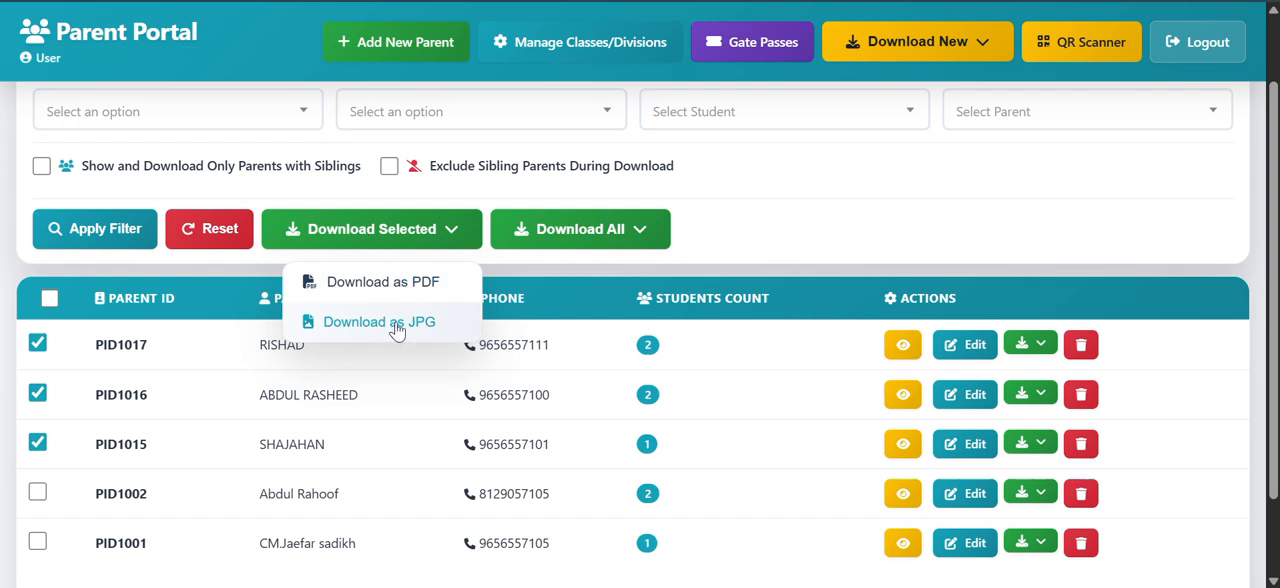
left_click(50, 302)
left_click(55, 304)
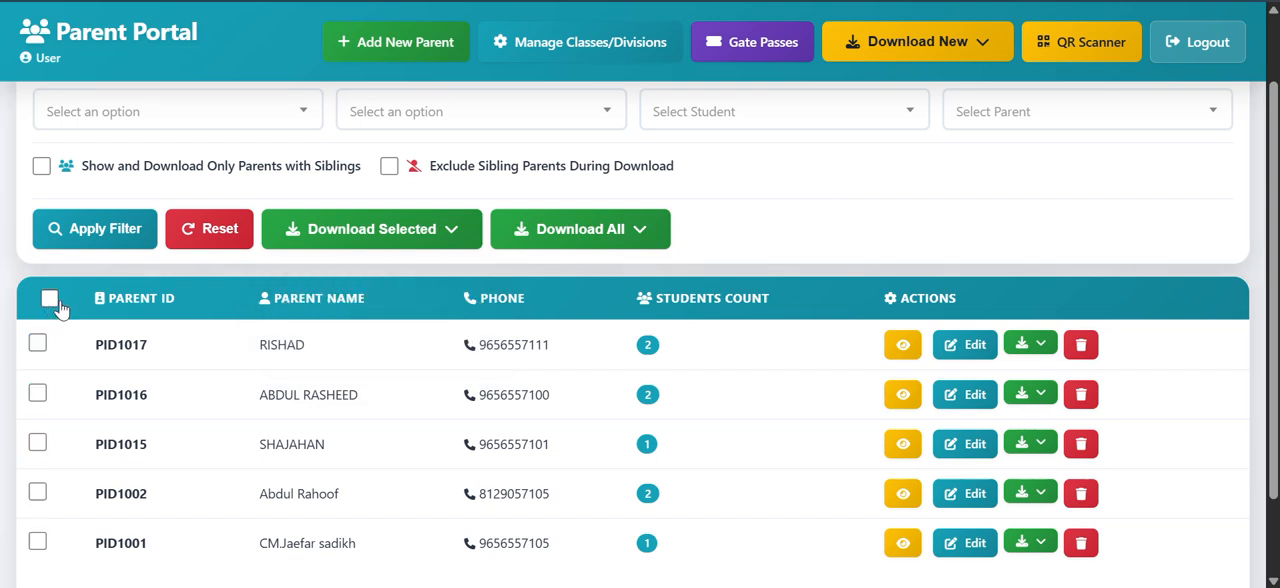
Step: Examine the file formats offered for downloading all parents, and close the options without downloading
left_click(645, 240)
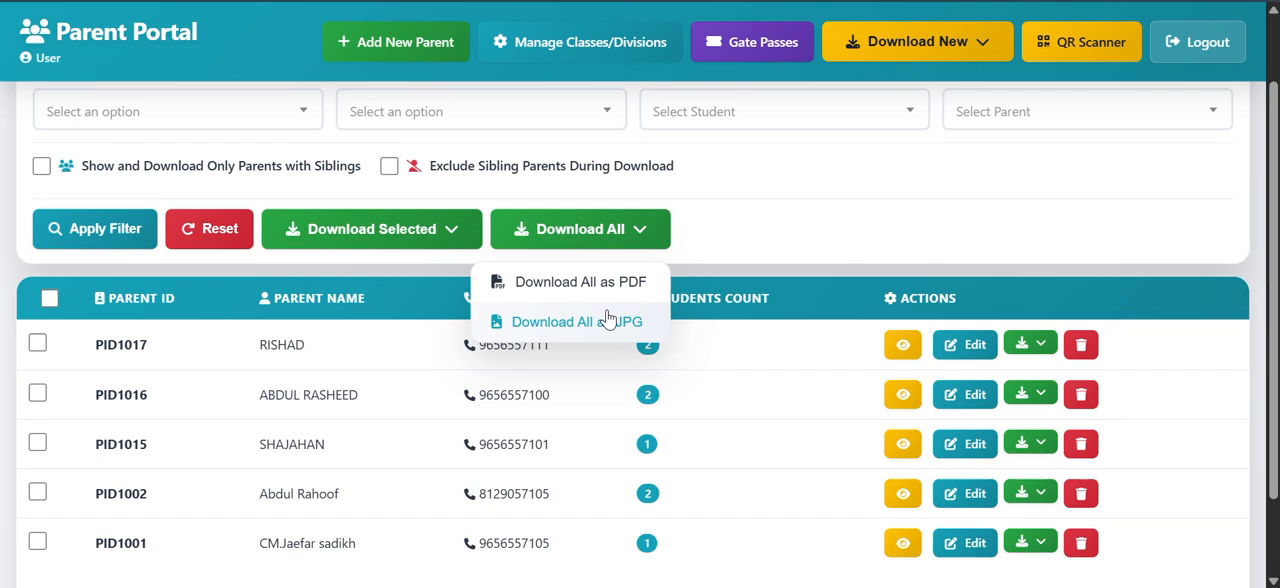
scroll(607, 318, "down", 1)
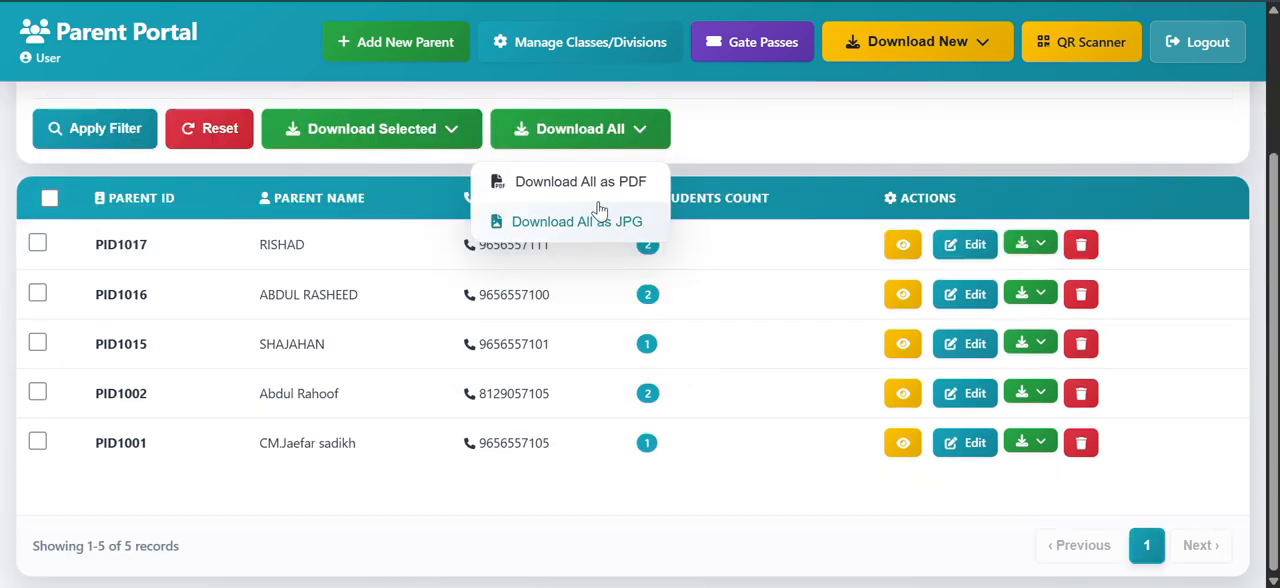
left_click(640, 136)
left_click(640, 136)
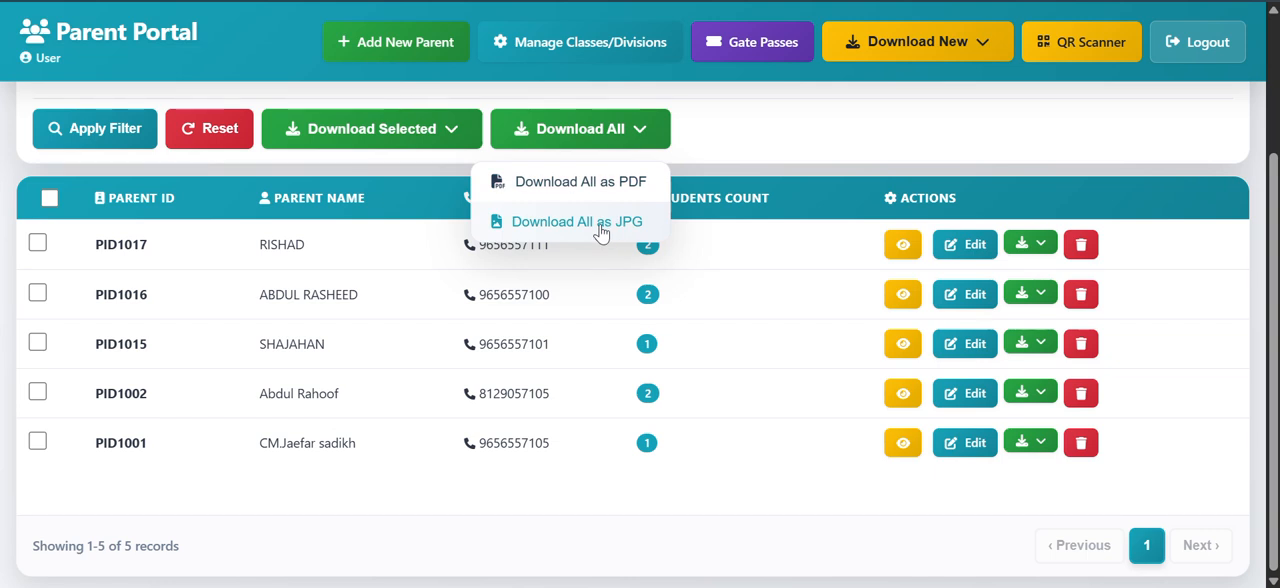
scroll(619, 232, "up", 1)
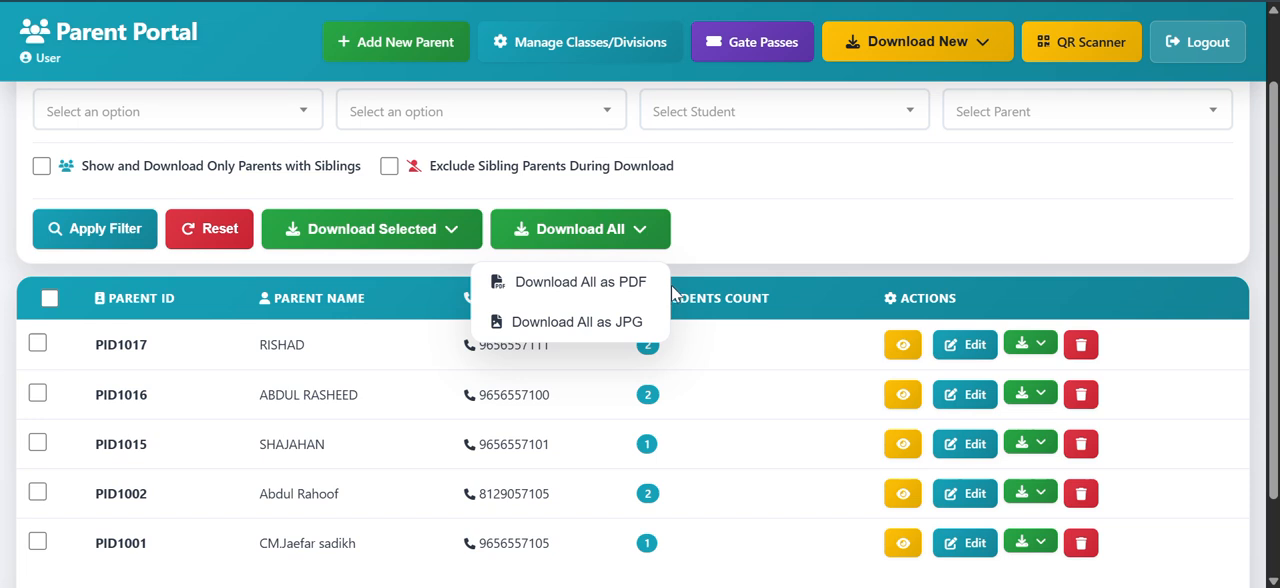
left_click(720, 254)
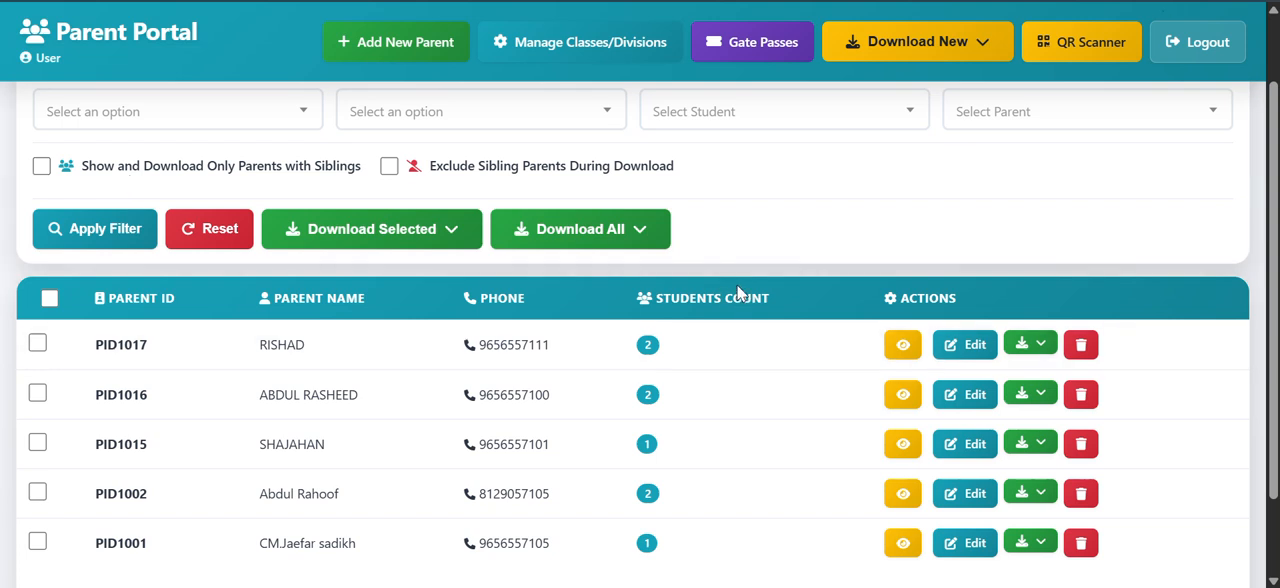
Step: Filter the list to show only parents with siblings, and reset it to all parents
left_click(41, 167)
left_click(95, 229)
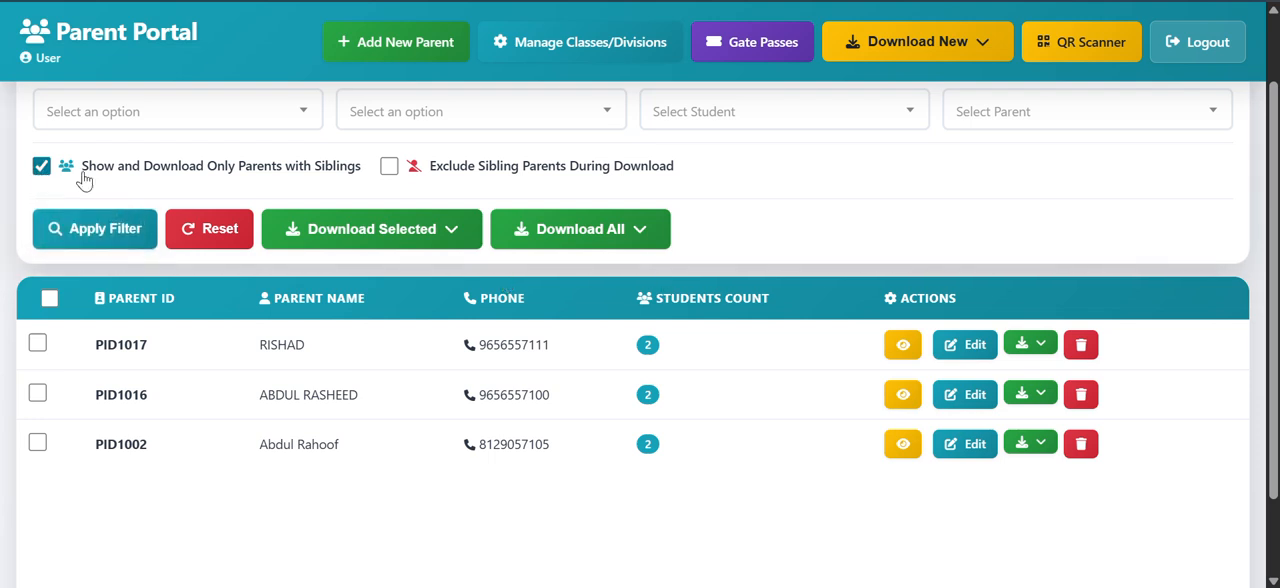
left_click(69, 232)
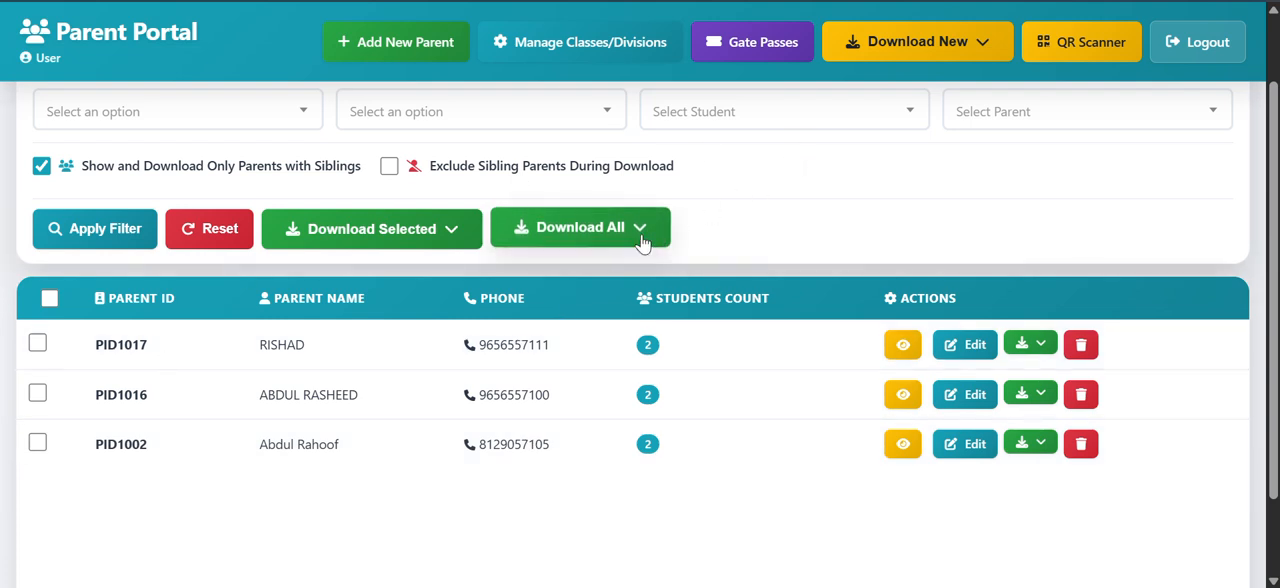
left_click(42, 168)
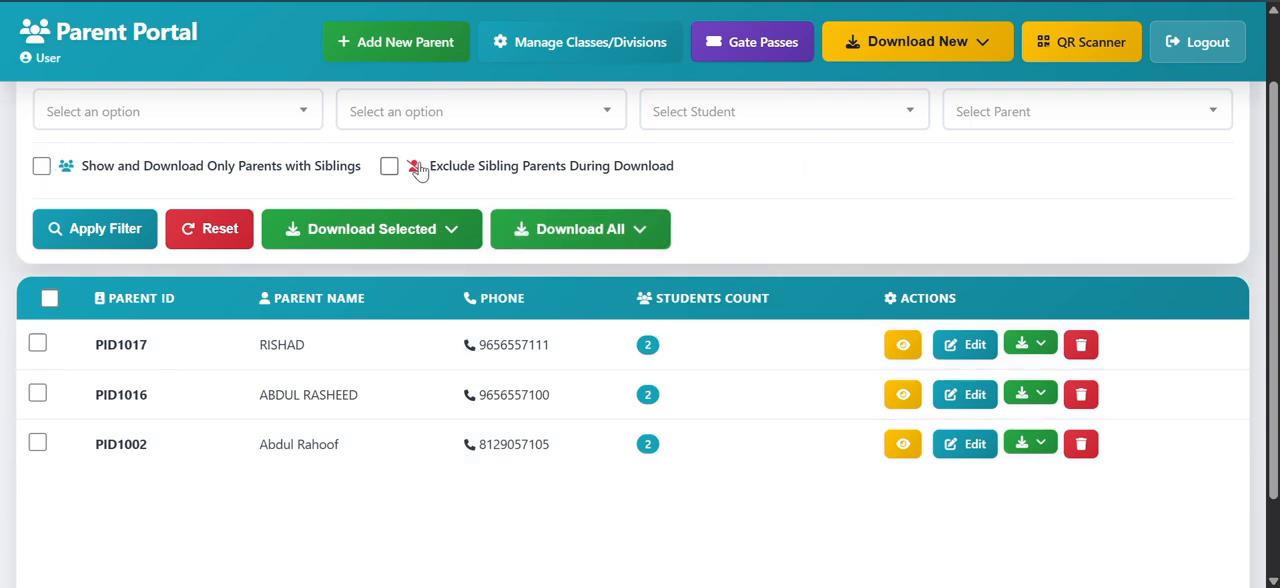
left_click(237, 231)
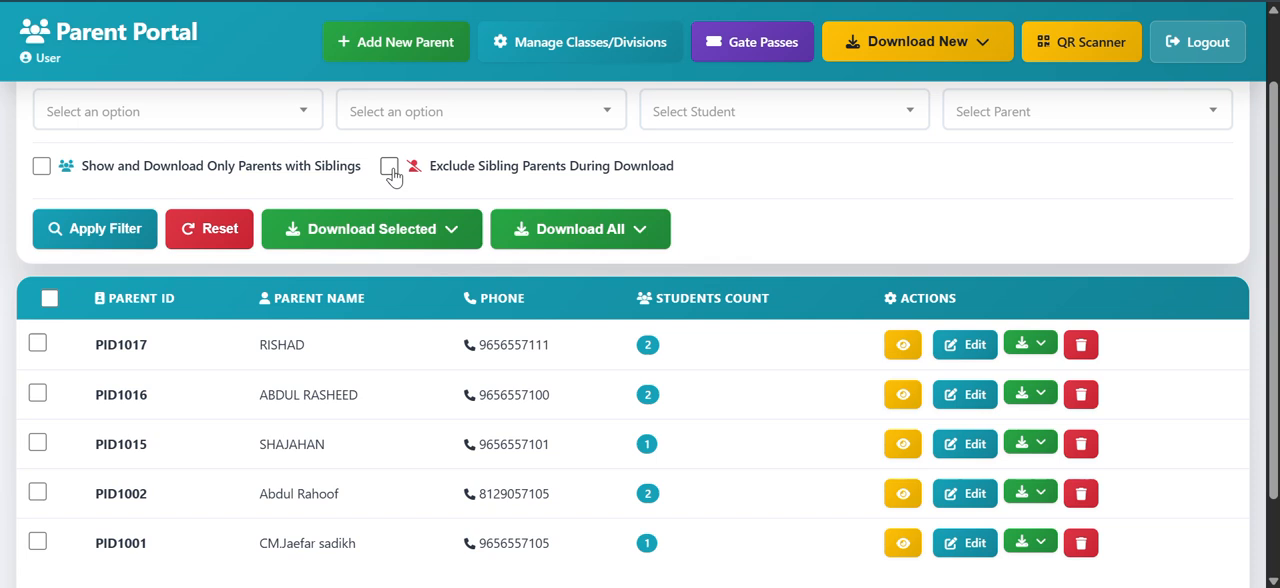
Step: Enable the option to exclude sibling parents during download
left_click(390, 168)
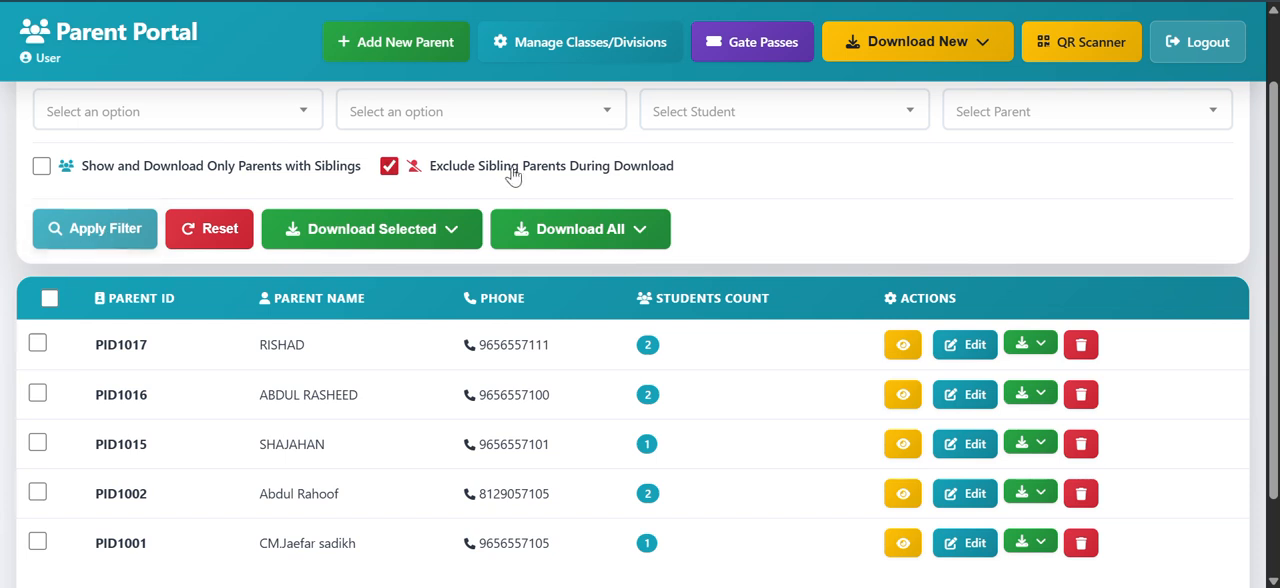
left_click(390, 167)
left_click(390, 167)
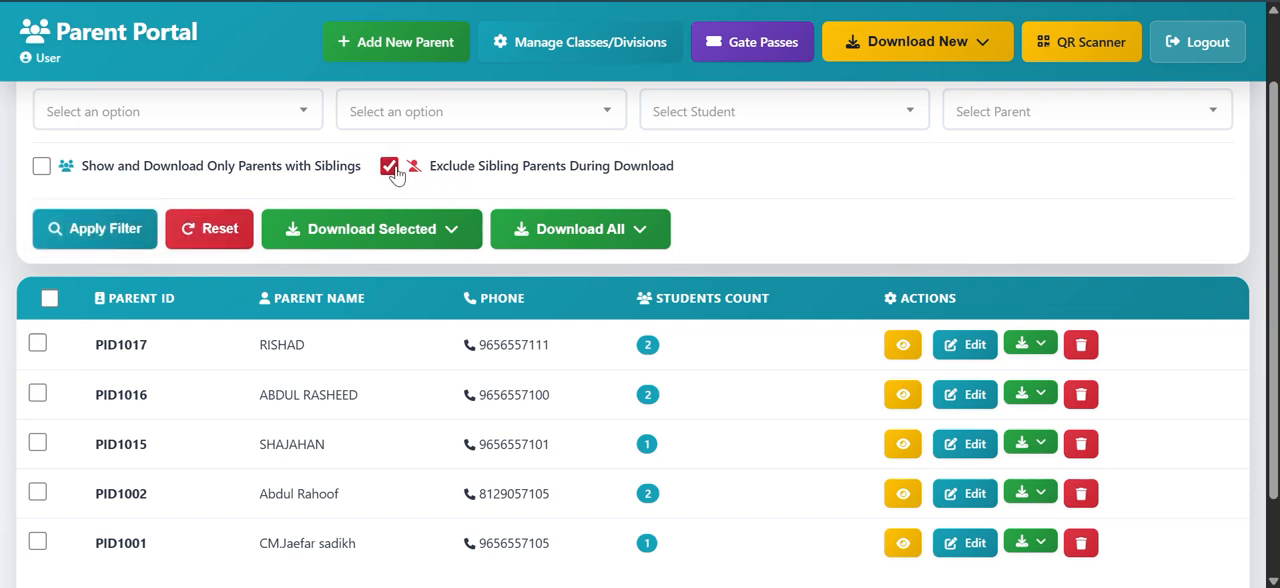
Step: Examine the Download All formats with sibling parents excluded, and close the options without downloading
left_click(641, 233)
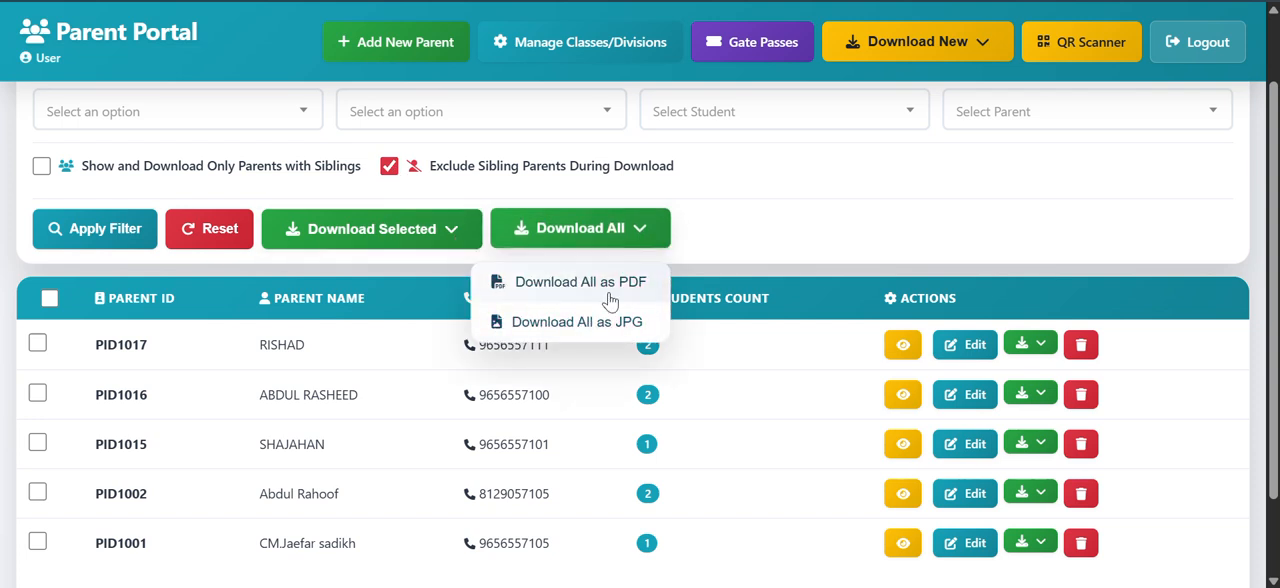
left_click(727, 240)
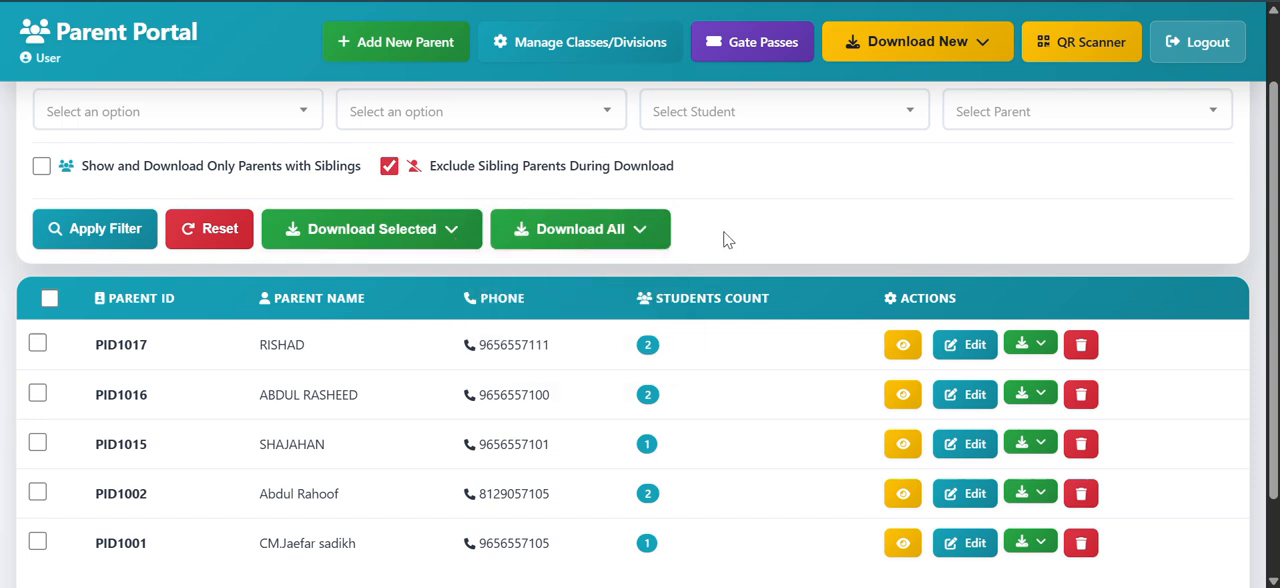
left_click(655, 236)
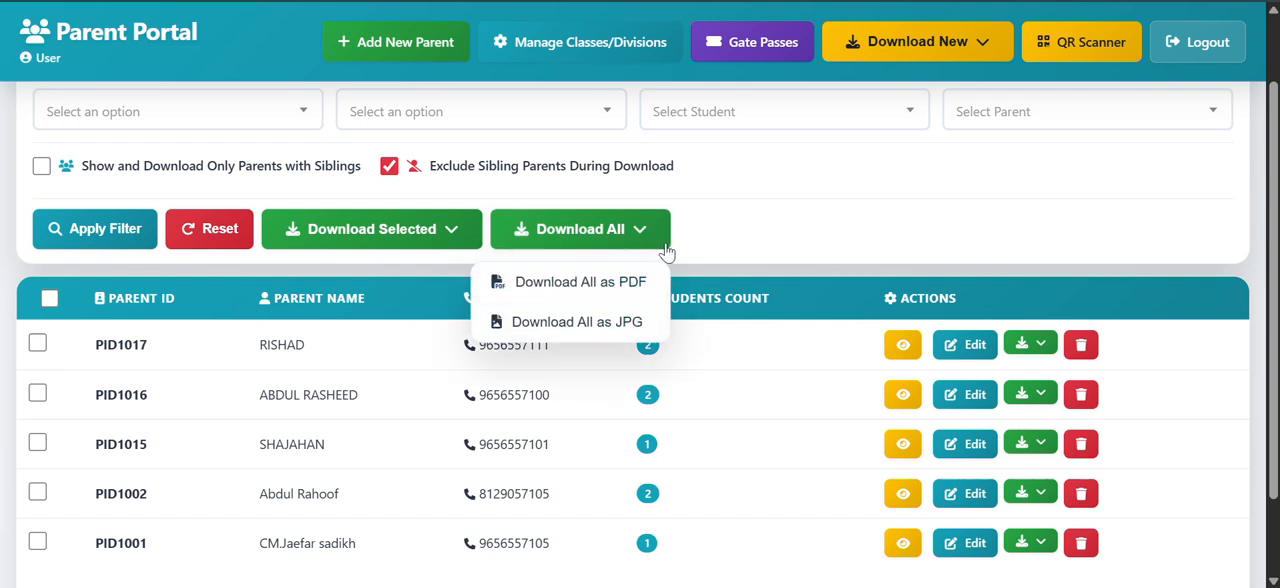
left_click(770, 228)
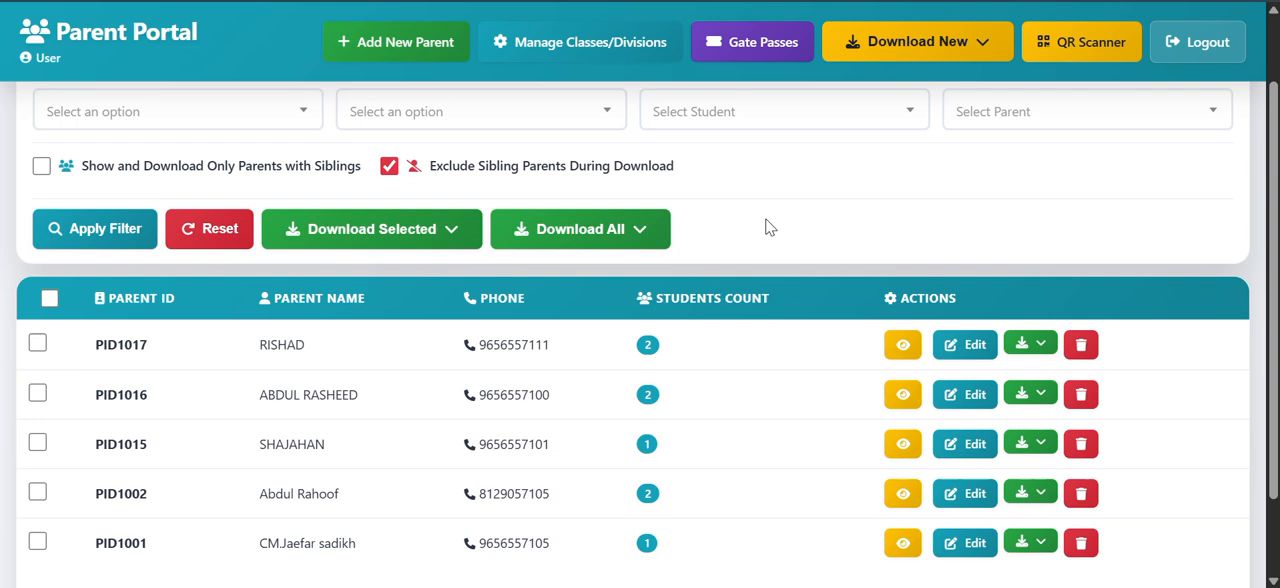
Step: Examine the file formats offered for downloading new parents, and close the options without downloading
left_click(980, 48)
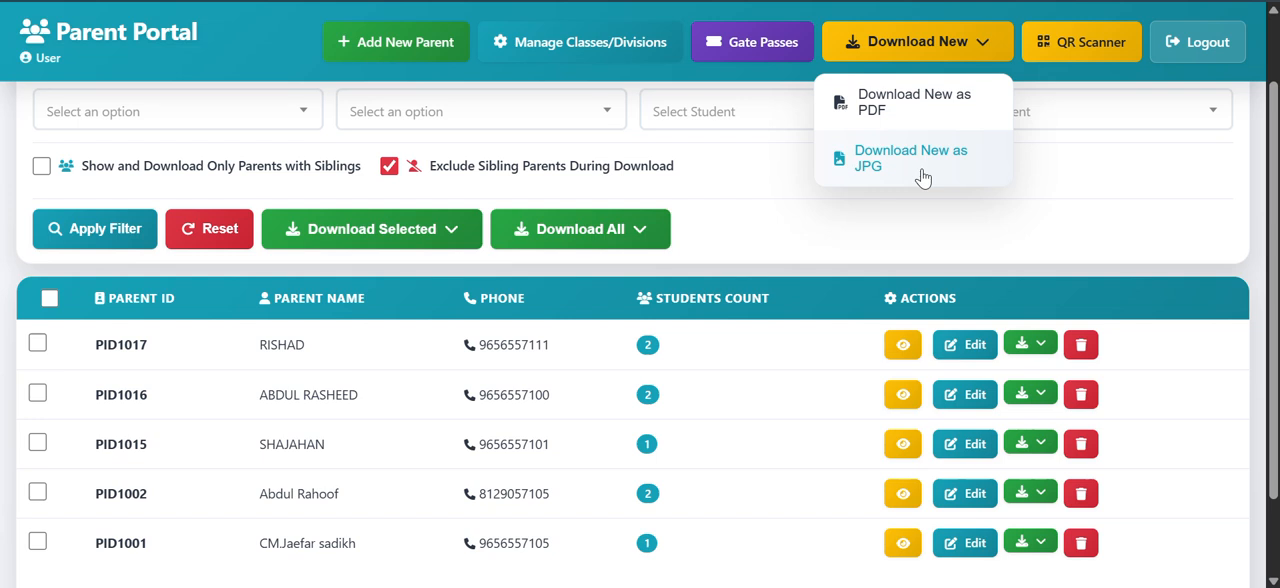
left_click(1110, 142)
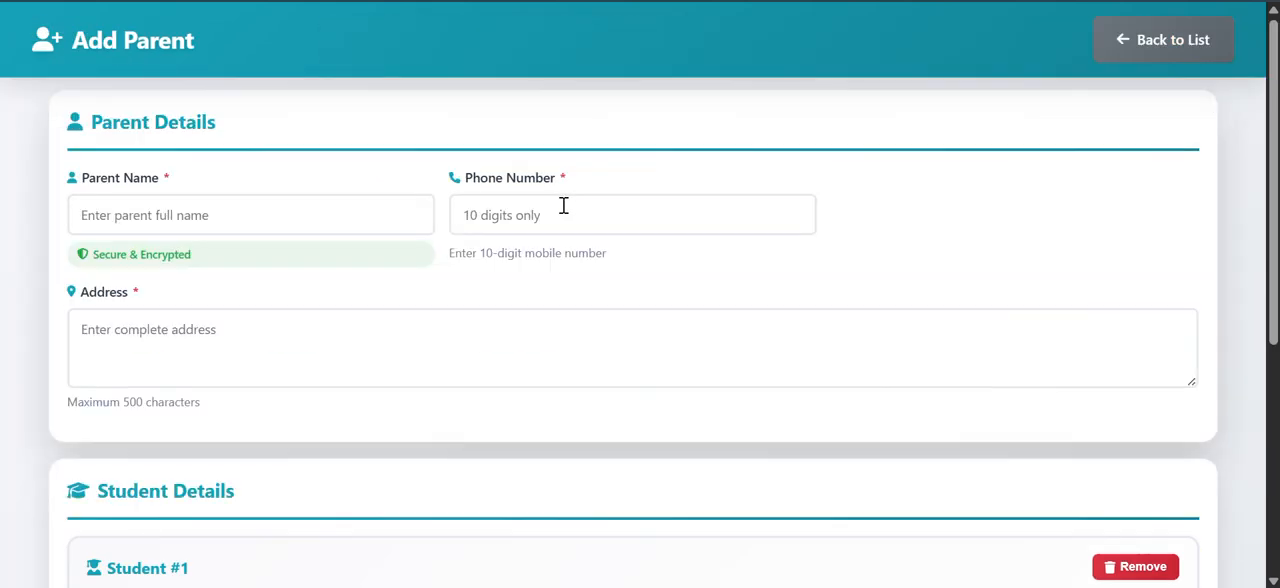
Step: Examine the parent and student fields of the blank Add Parent form, and return to the parent list without saving
scroll(563, 214, "down", 5)
scroll(565, 227, "up", 4)
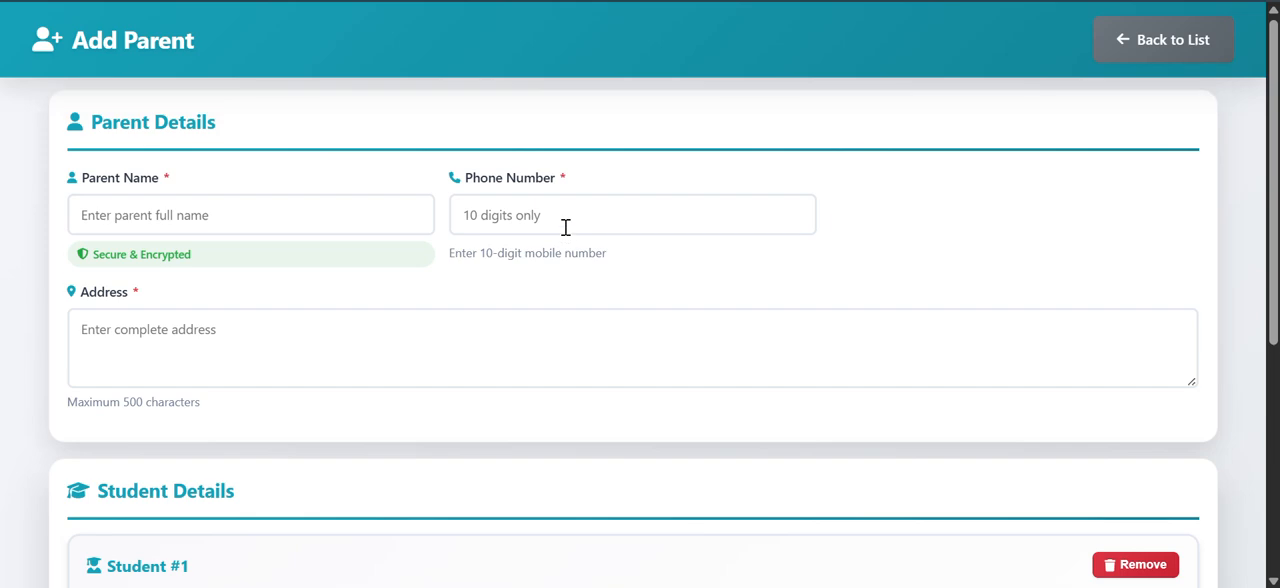
scroll(565, 227, "down", 4)
scroll(565, 227, "up", 4)
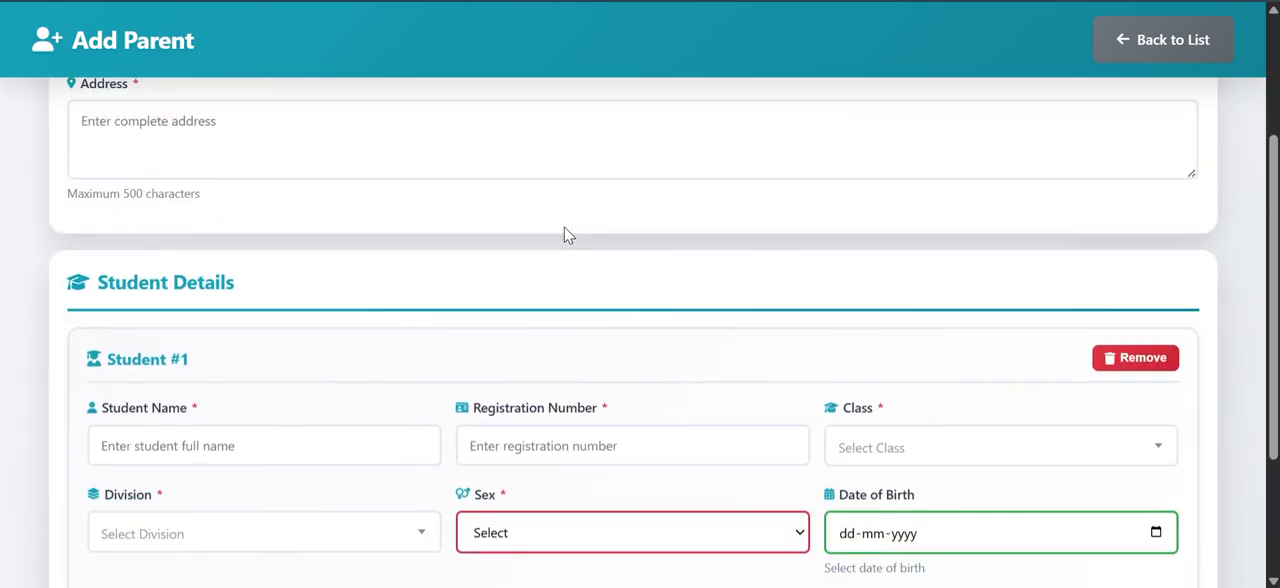
scroll(565, 227, "down", 3)
scroll(566, 226, "up", 3)
scroll(457, 280, "down", 4)
scroll(400, 350, "down", 2)
scroll(386, 363, "up", 3)
scroll(386, 363, "down", 2)
left_click(912, 354)
left_click(895, 358)
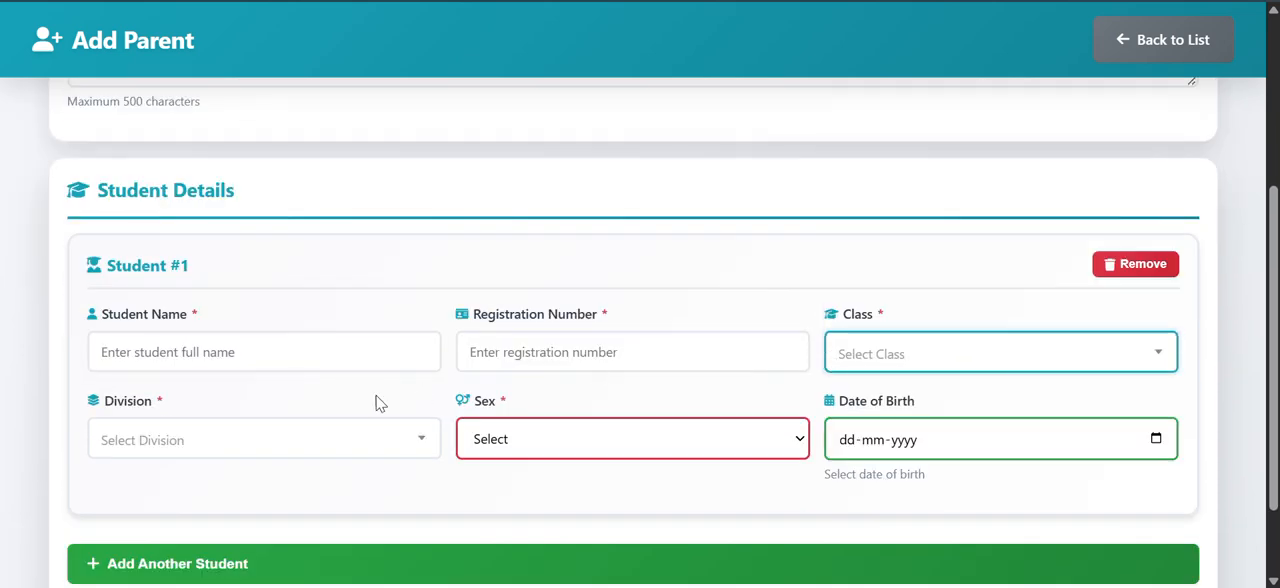
left_click(305, 425)
scroll(488, 333, "up", 3)
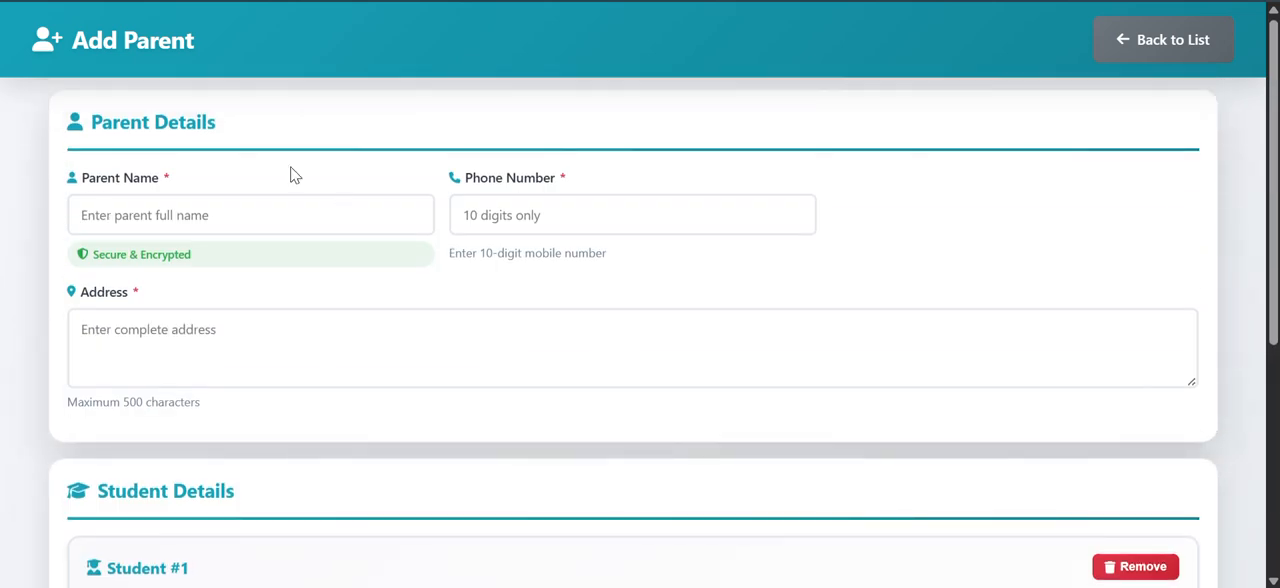
scroll(291, 174, "down", 2)
left_click(1205, 42)
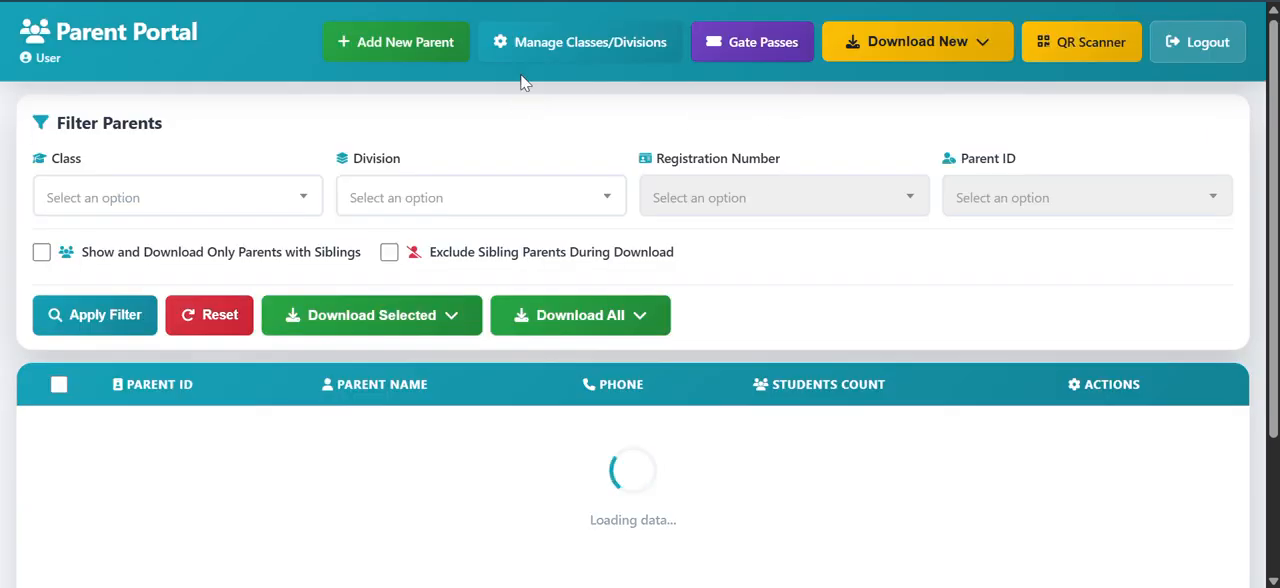
Step: Open the management page for classes and divisions, and examine both existing lists
left_click(589, 47)
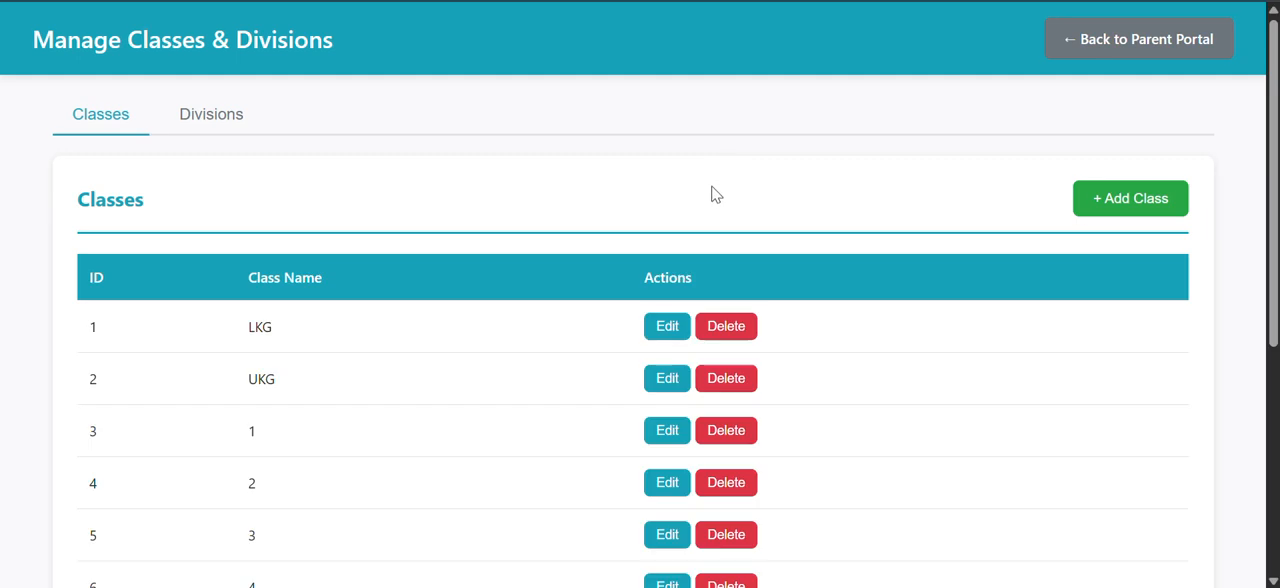
left_click(211, 114)
left_click(100, 114)
scroll(480, 400, "down", 4)
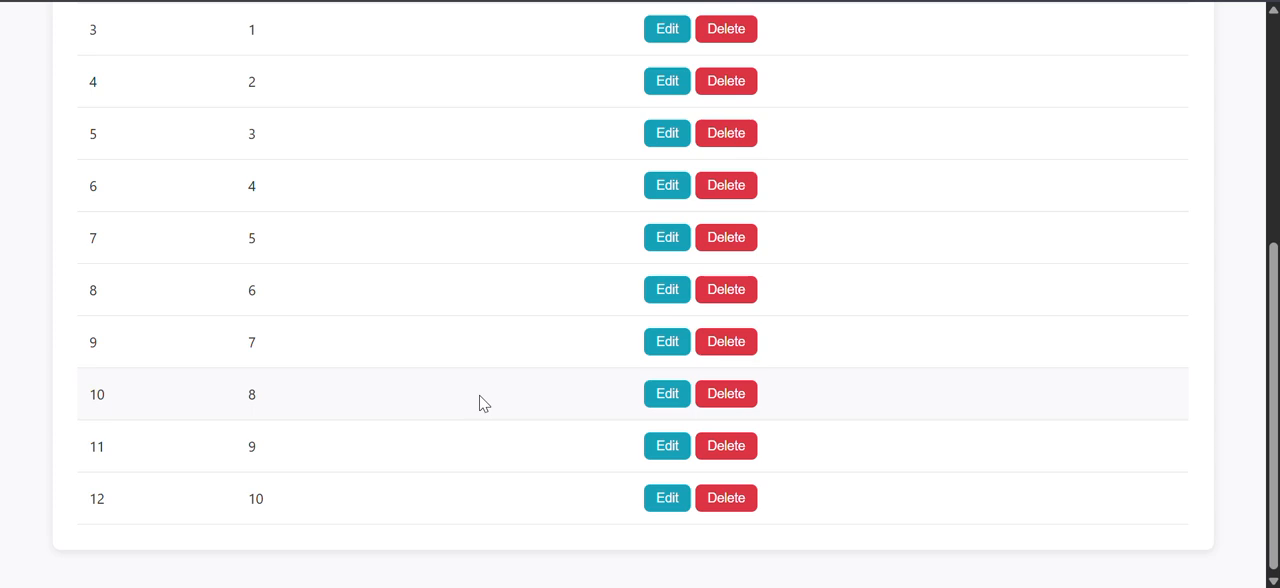
scroll(481, 402, "up", 4)
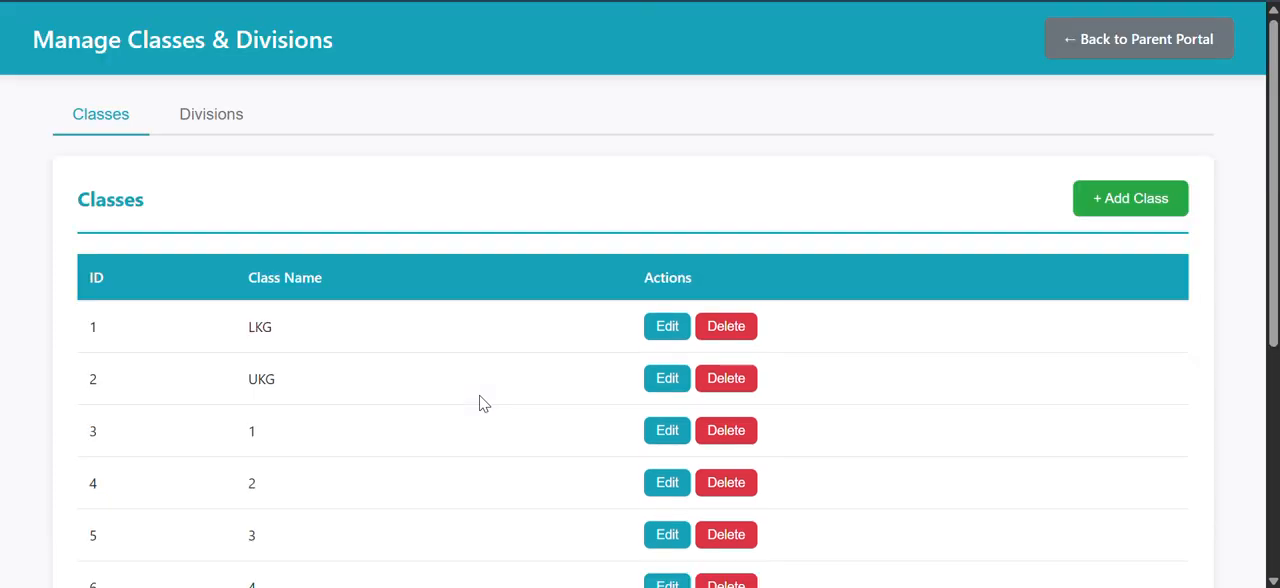
Step: Examine the Add Class form, and close it without adding a class
left_click(1146, 198)
left_click(451, 230)
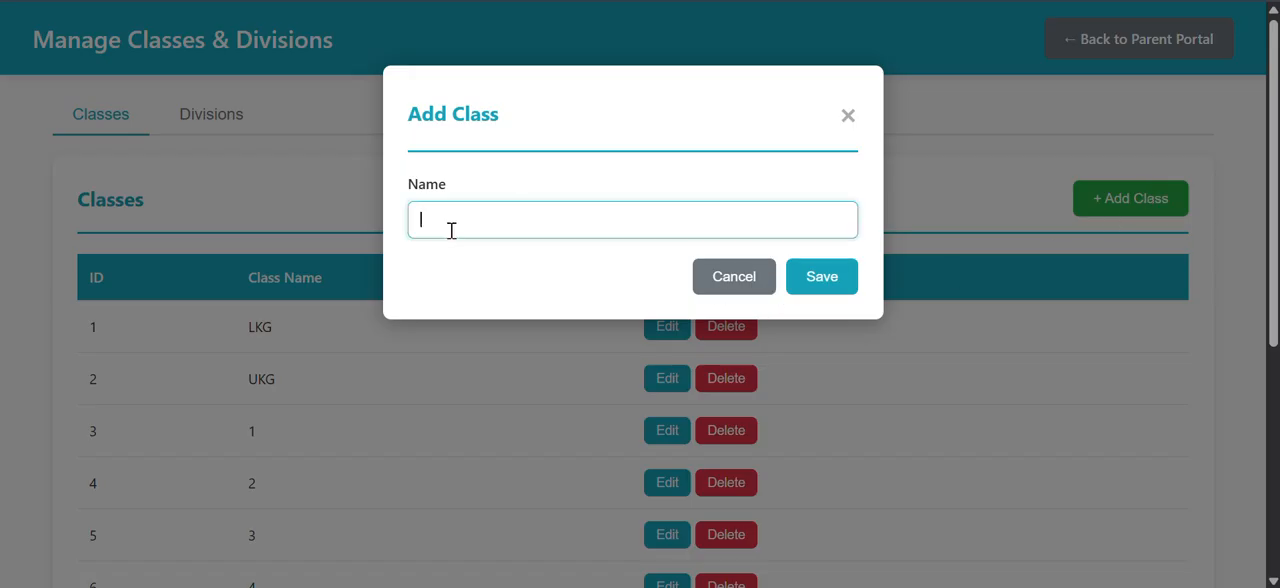
left_click(851, 119)
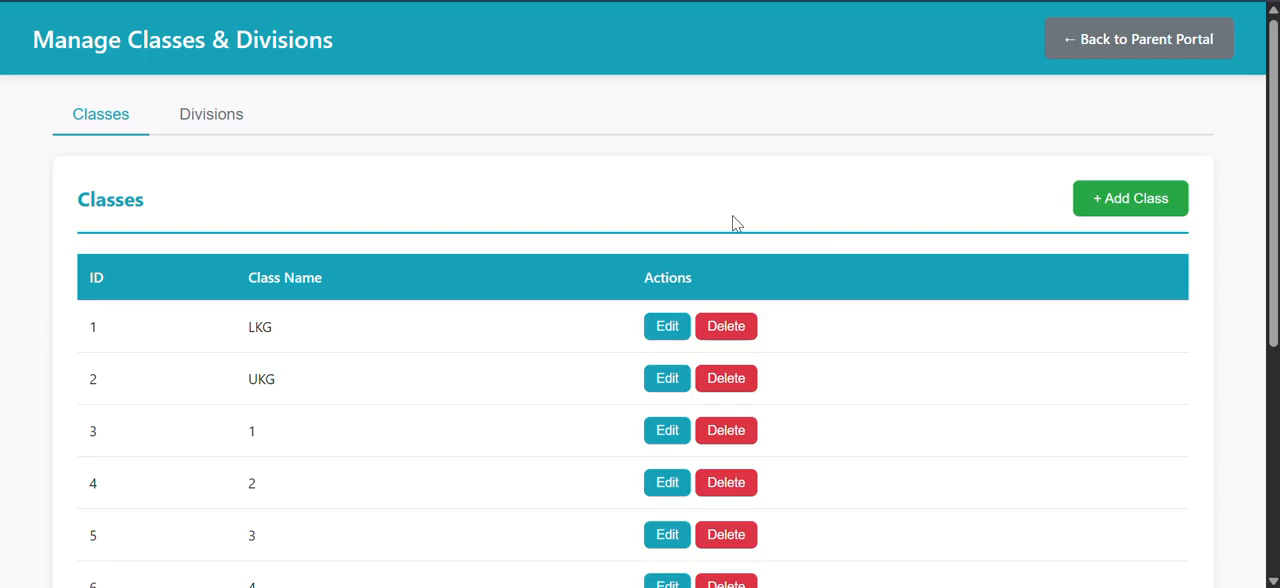
Step: Examine the Add Division form, close it without adding a division, and return to the Parent Portal
left_click(232, 120)
left_click(1185, 202)
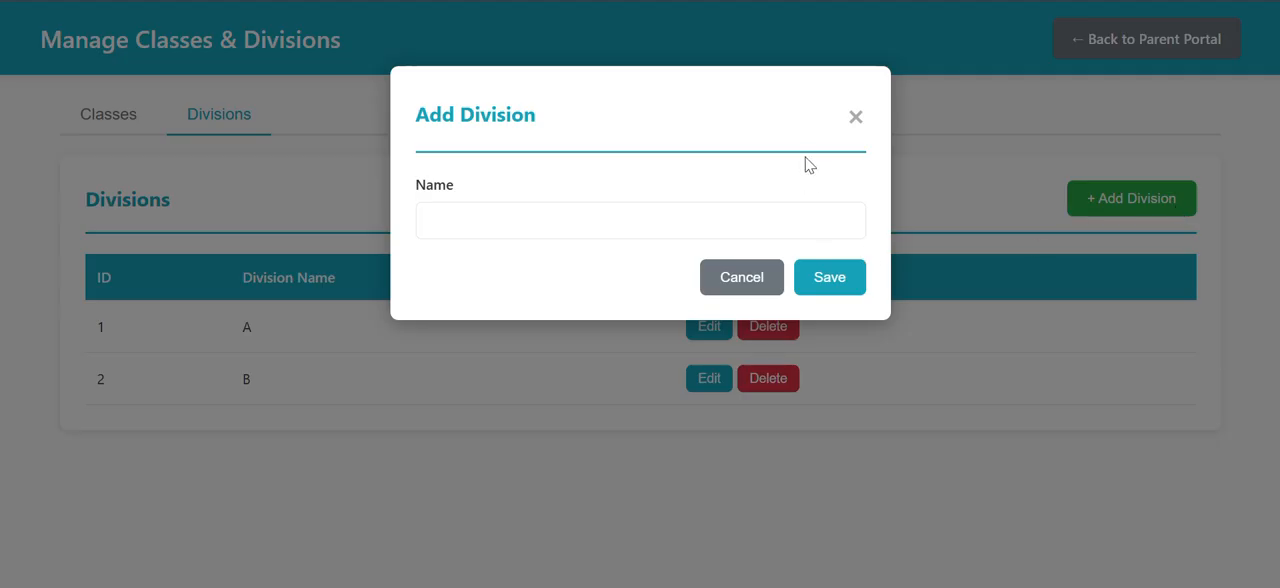
left_click(843, 111)
left_click(1145, 45)
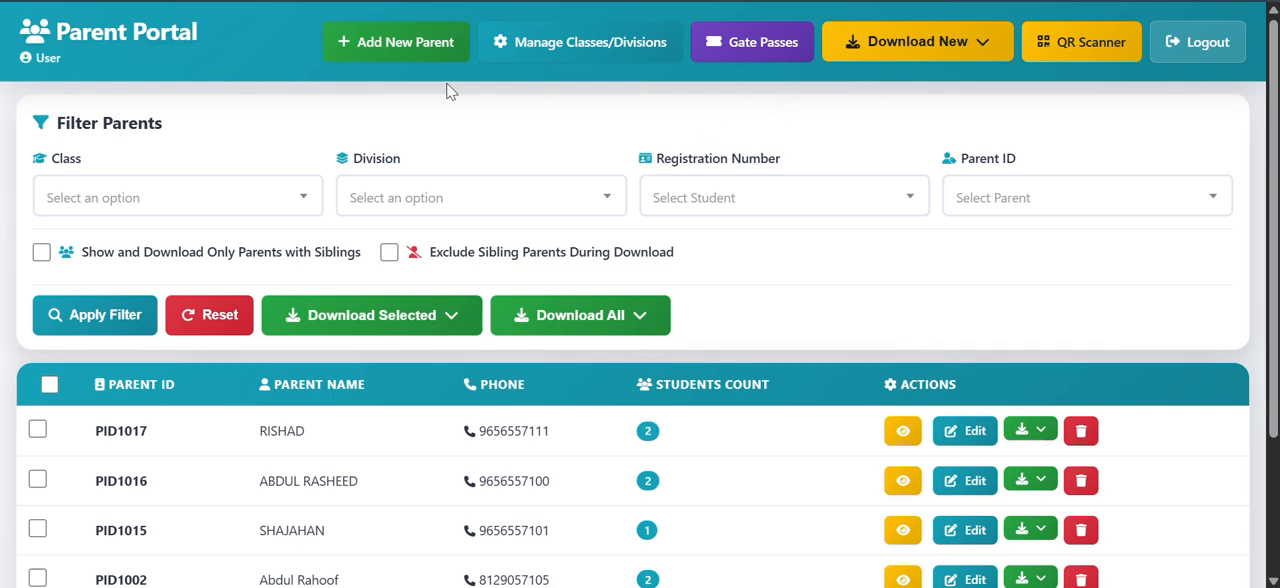
Step: Examine the class and division choices for Student #1 in a blank new-parent form, and return to the list without saving
left_click(420, 53)
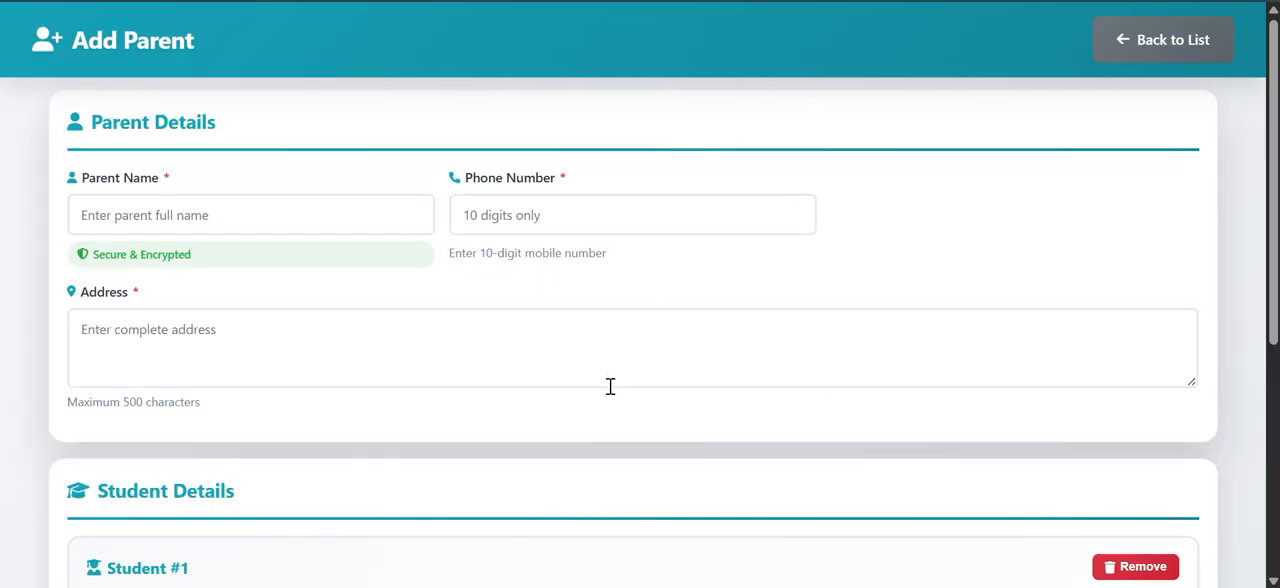
scroll(613, 384, "down", 1)
scroll(610, 398, "down", 3)
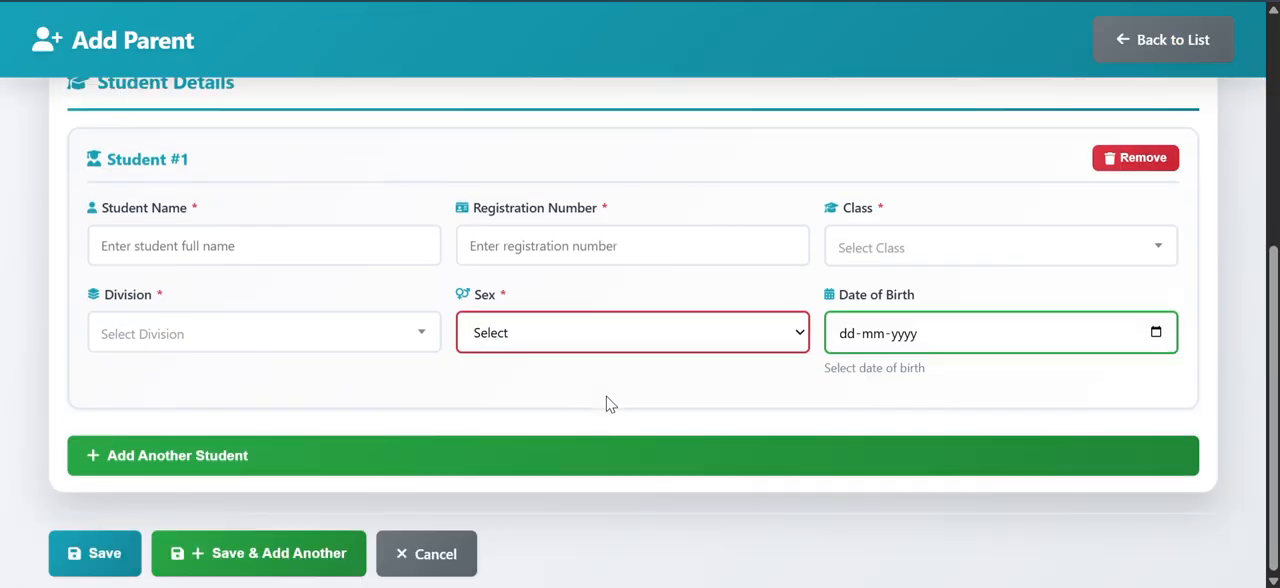
scroll(600, 406, "up", 4)
scroll(1006, 463, "down", 4)
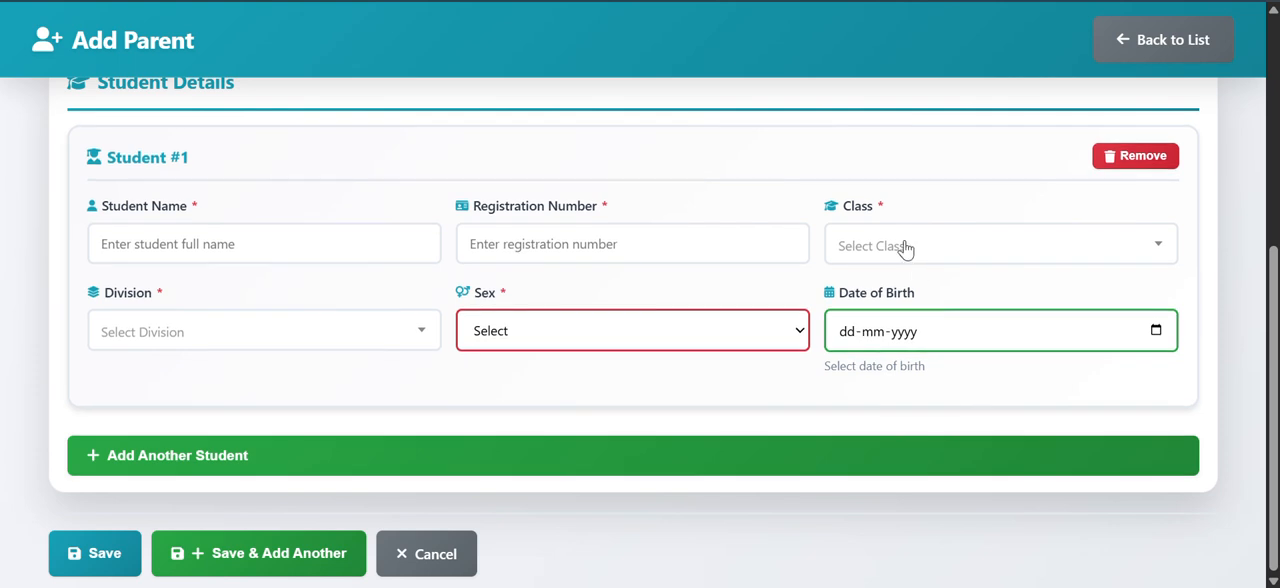
left_click(904, 248)
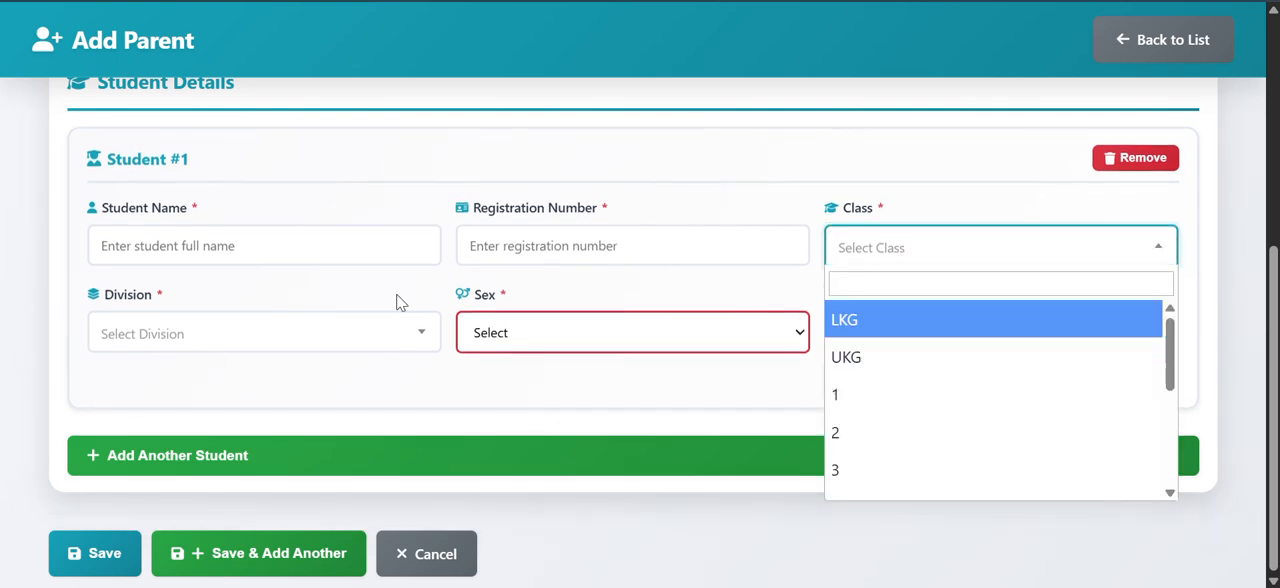
left_click(257, 333)
left_click(930, 252)
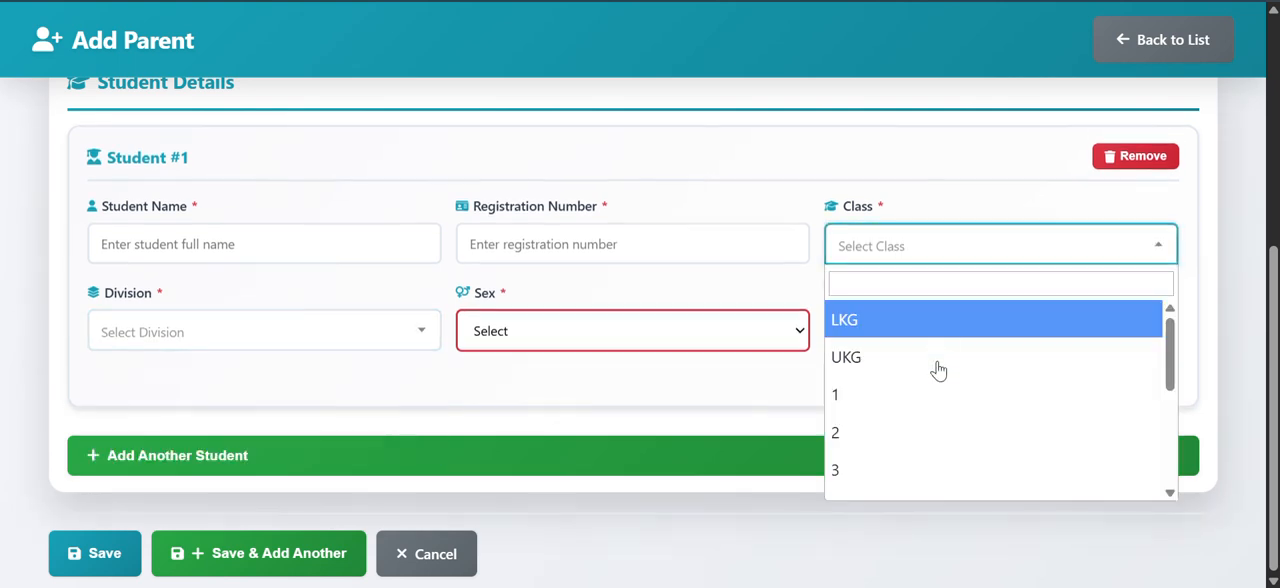
scroll(935, 380, "down", 3)
scroll(890, 483, "up", 3)
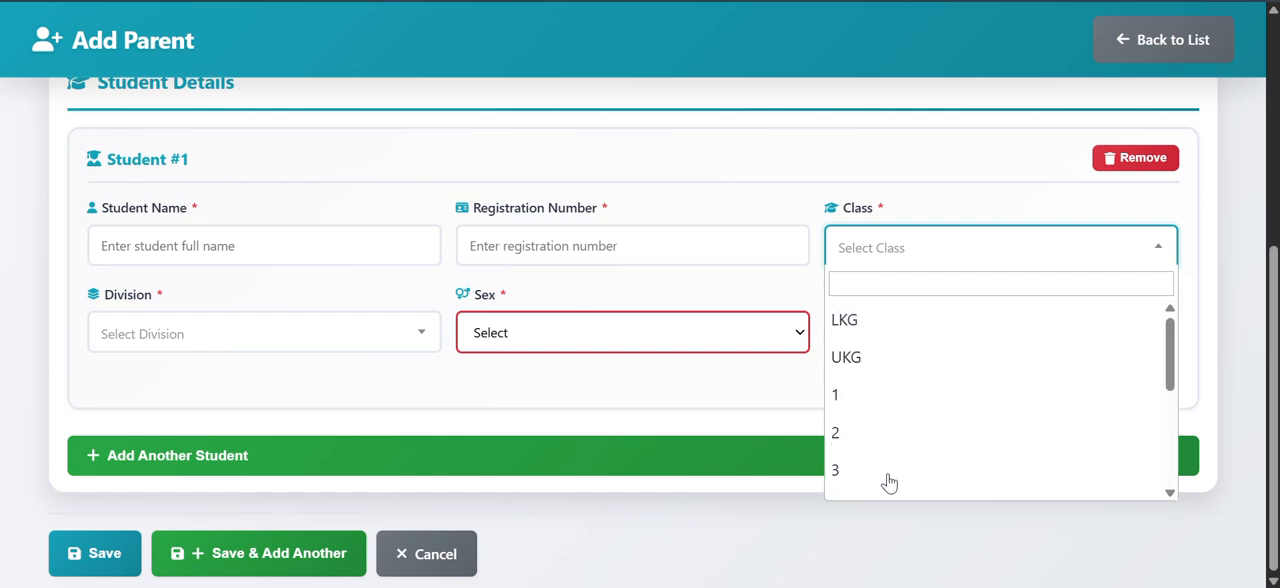
scroll(880, 380, "down", 3)
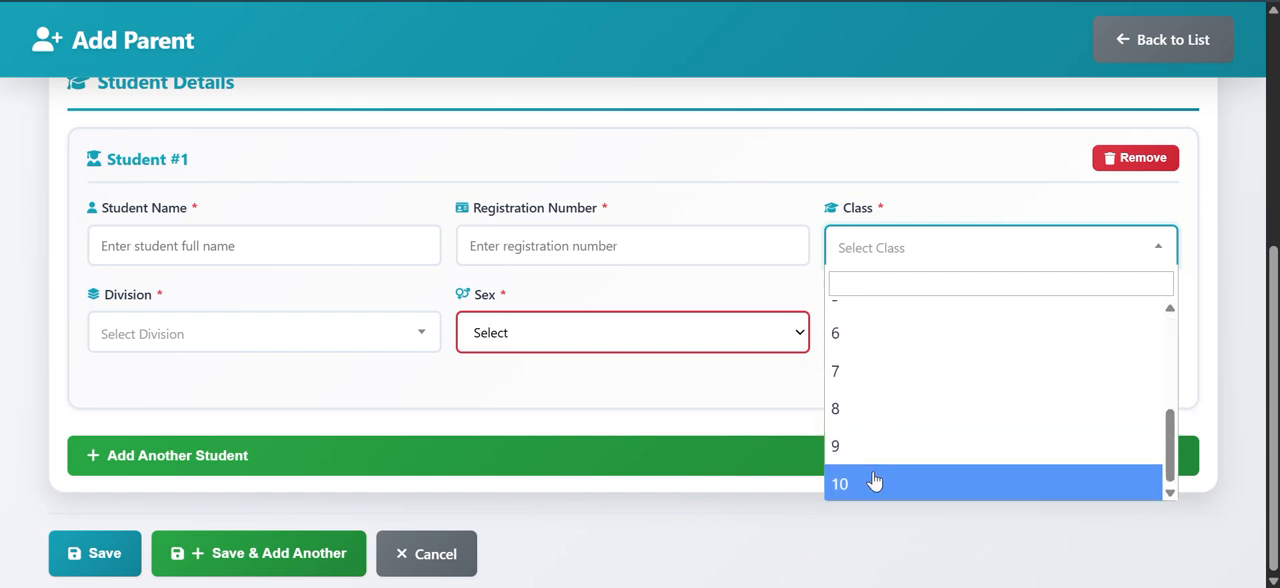
scroll(873, 481, "up", 3)
left_click(432, 398)
scroll(430, 398, "up", 4)
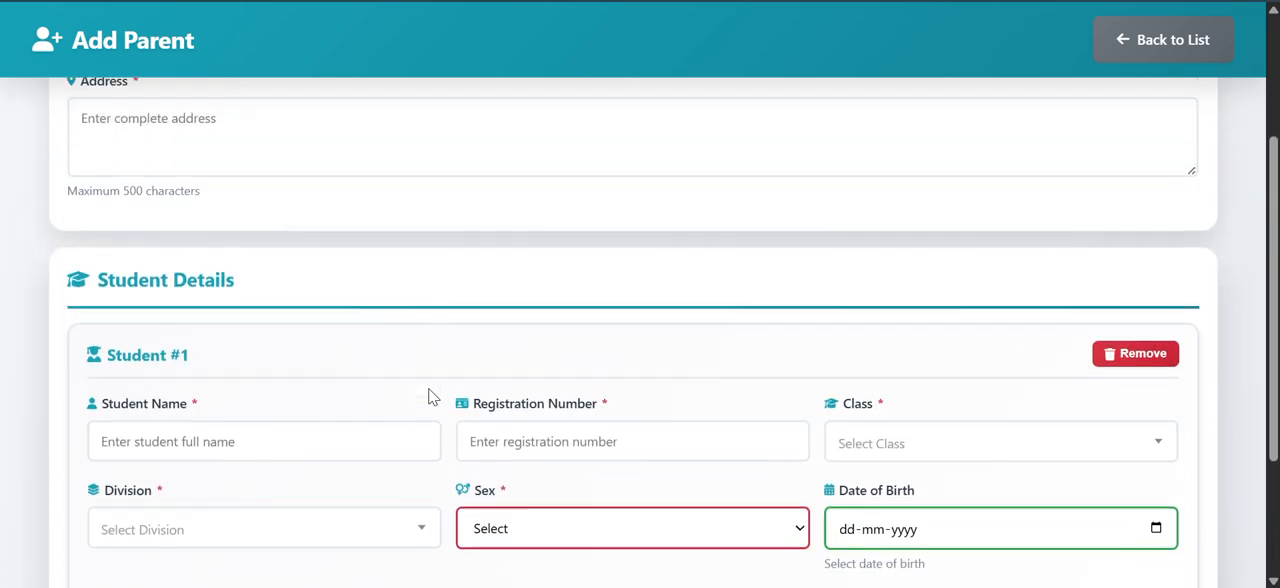
left_click(1160, 54)
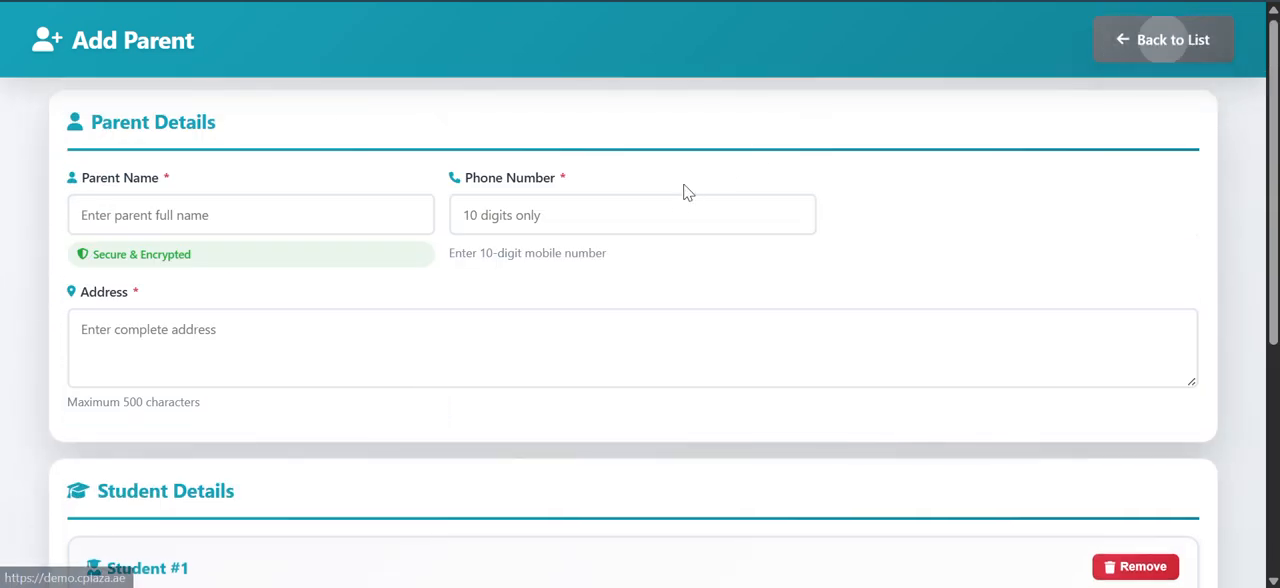
Step: Examine the download formats offered for the first parent in the list
scroll(1143, 208, "down", 2)
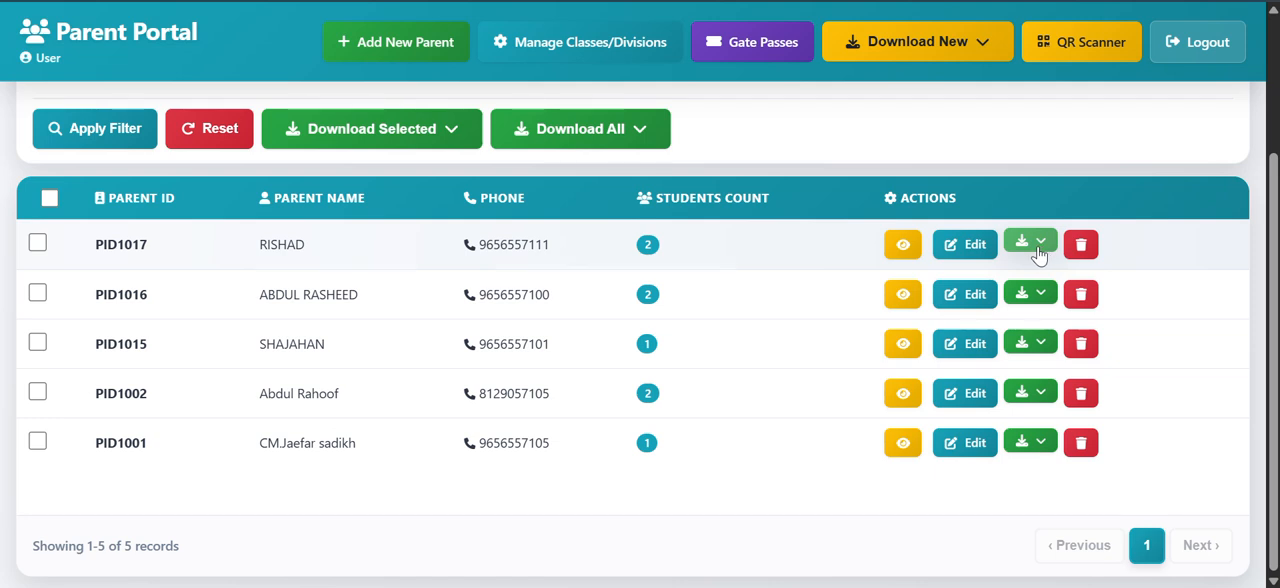
scroll(568, 160, "up", 1)
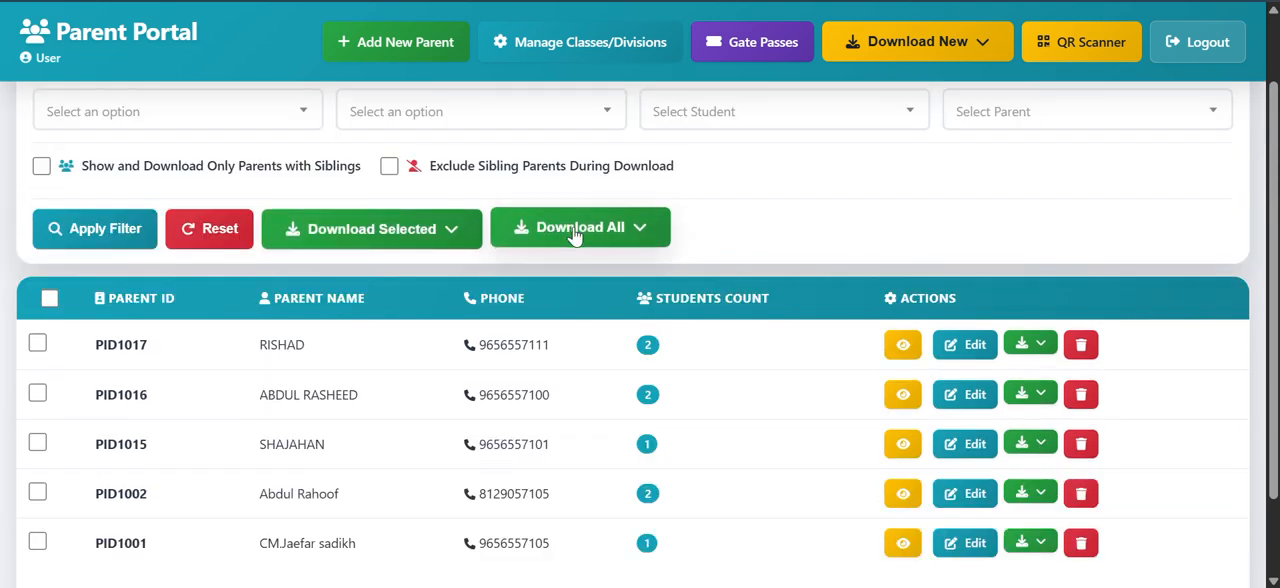
scroll(800, 240, "down", 1)
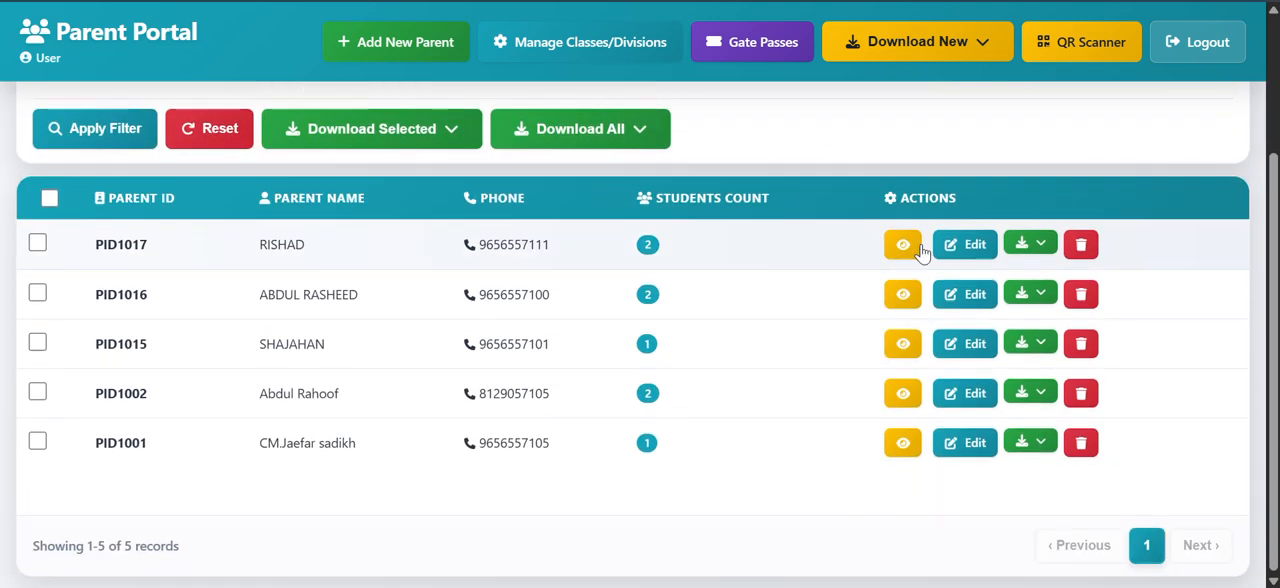
left_click(1040, 246)
scroll(545, 220, "up", 2)
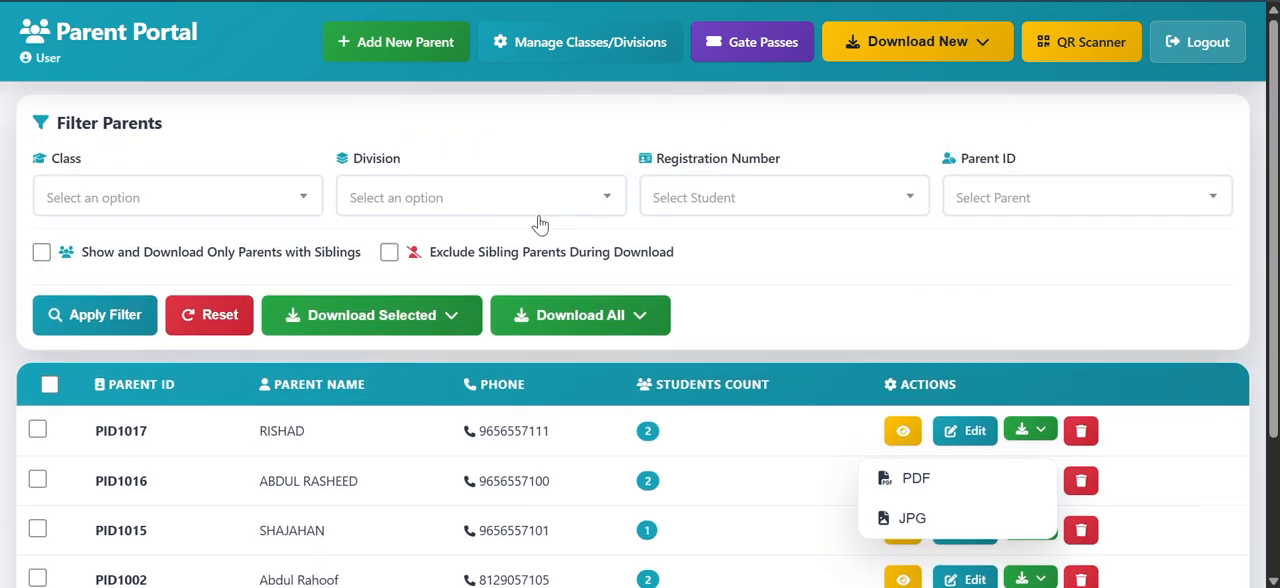
Step: Download all parent ID cards as JPG, saving parent_id_cards_20260618_073045.zip in Downloads
scroll(540, 225, "down", 1)
left_click(645, 222)
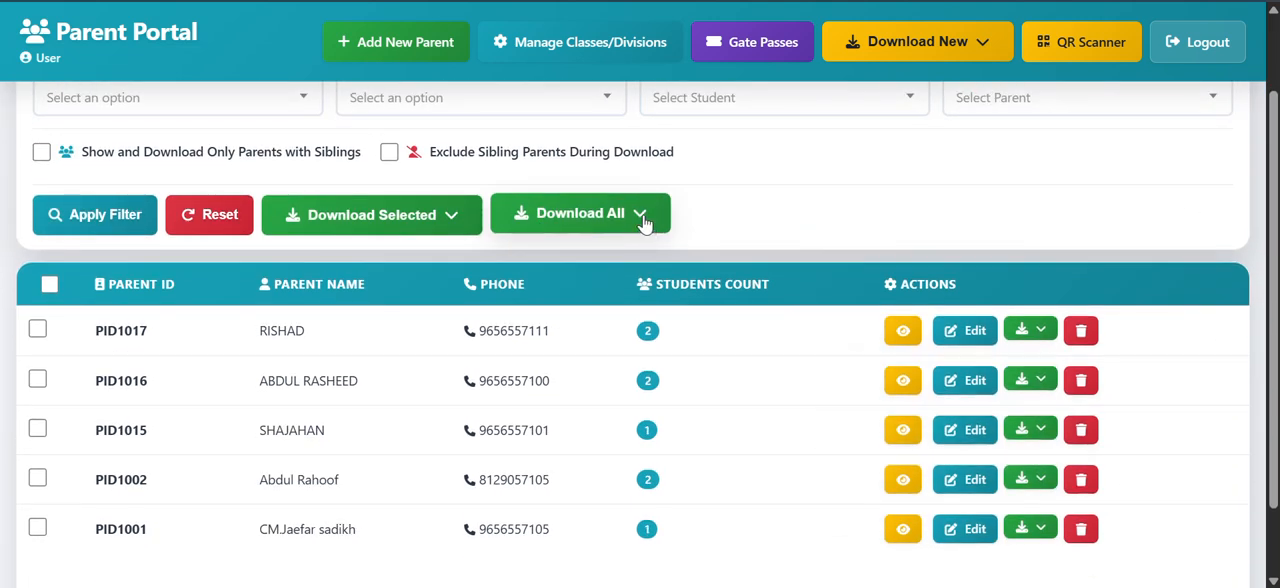
left_click(643, 220)
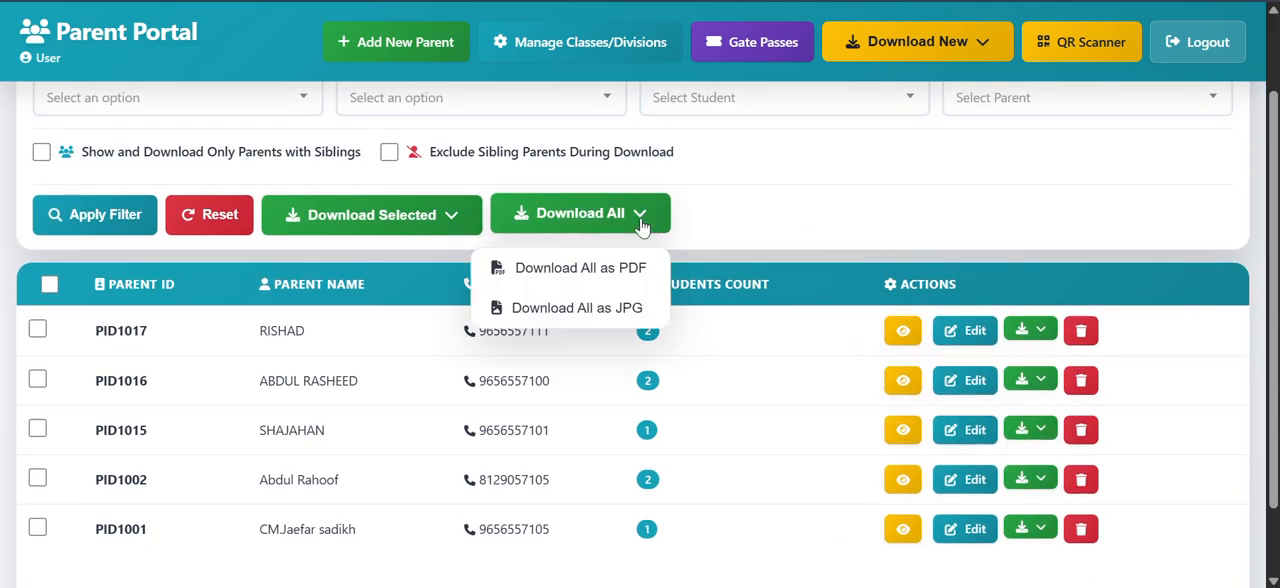
left_click(597, 309)
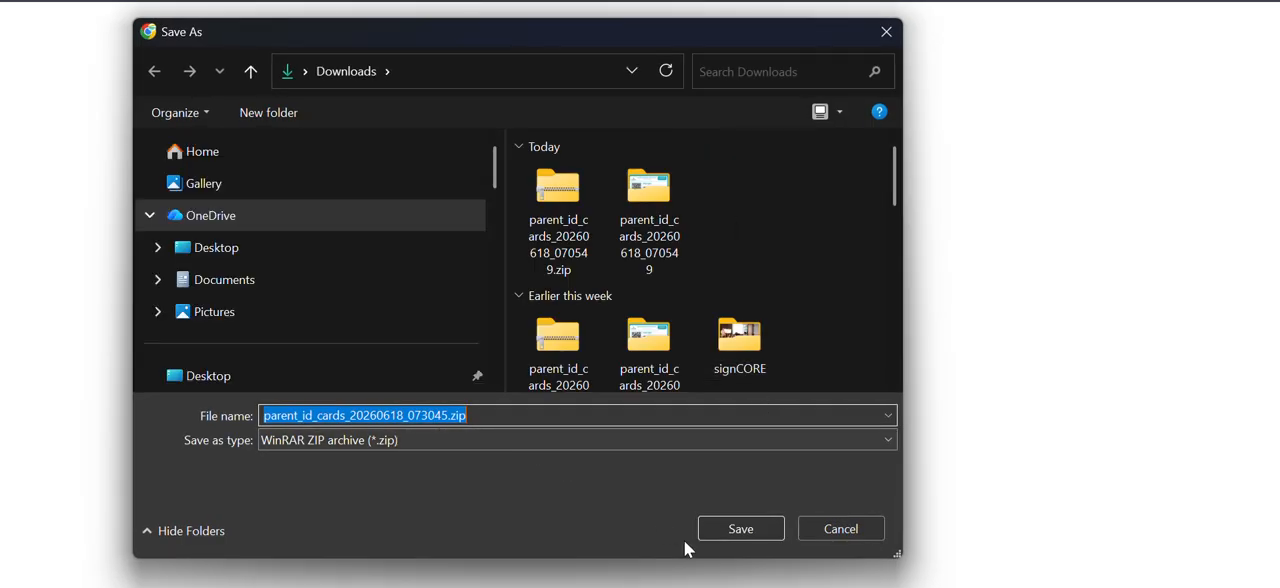
left_click(741, 525)
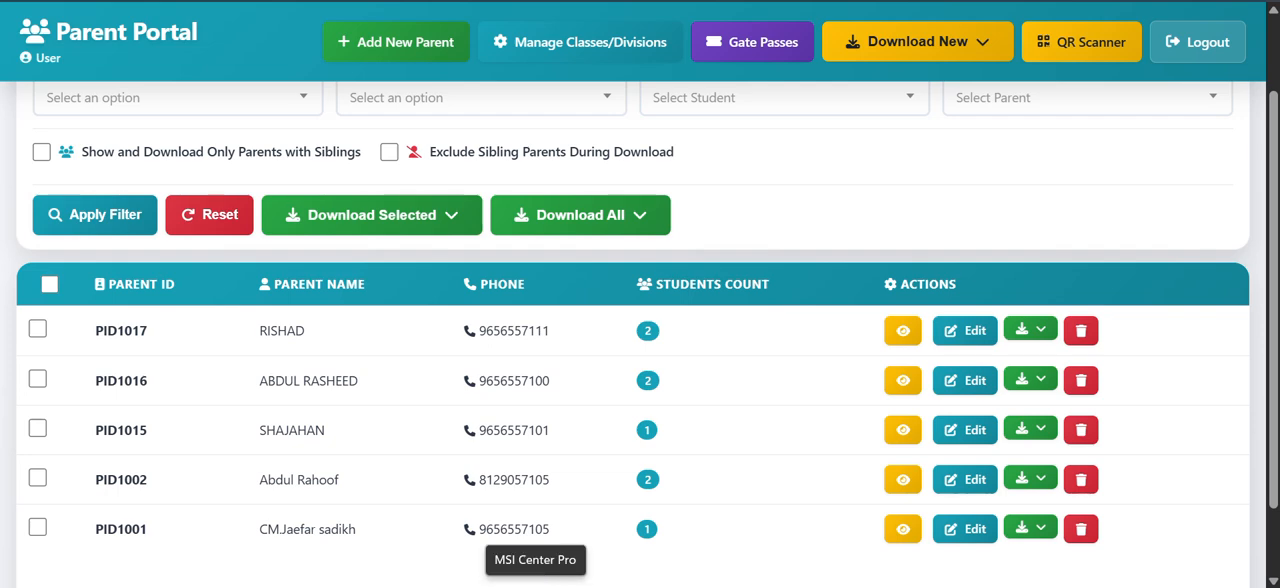
Step: Switch to the File Explorer window with the earlier ID cards, and go back to the Downloads folder
mouse_move(517, 587)
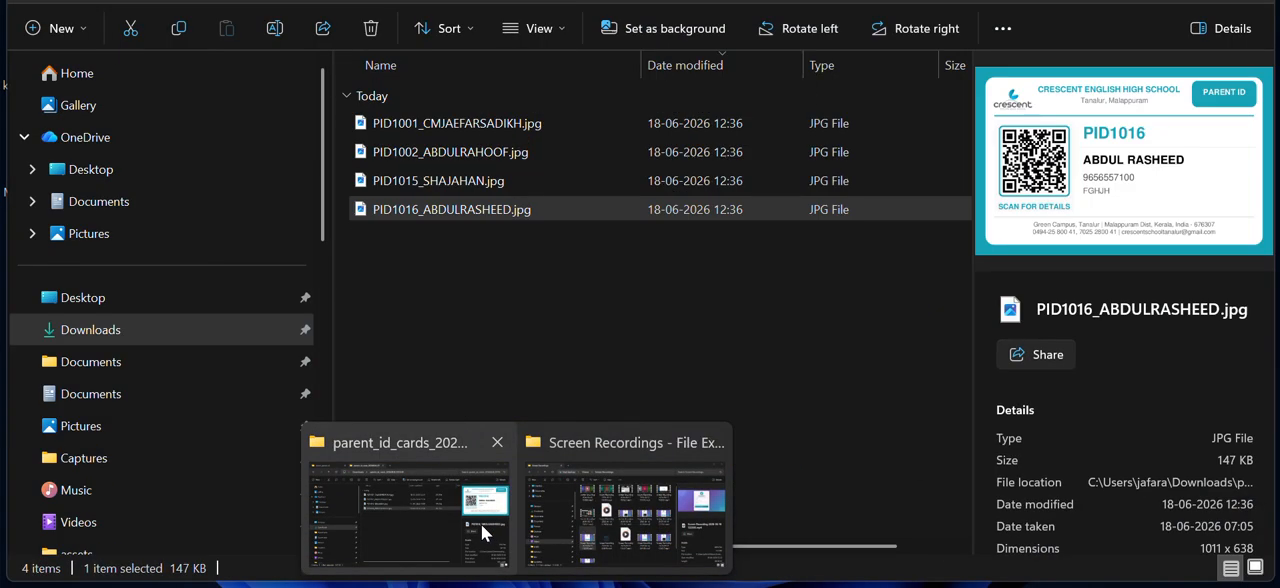
left_click(481, 524)
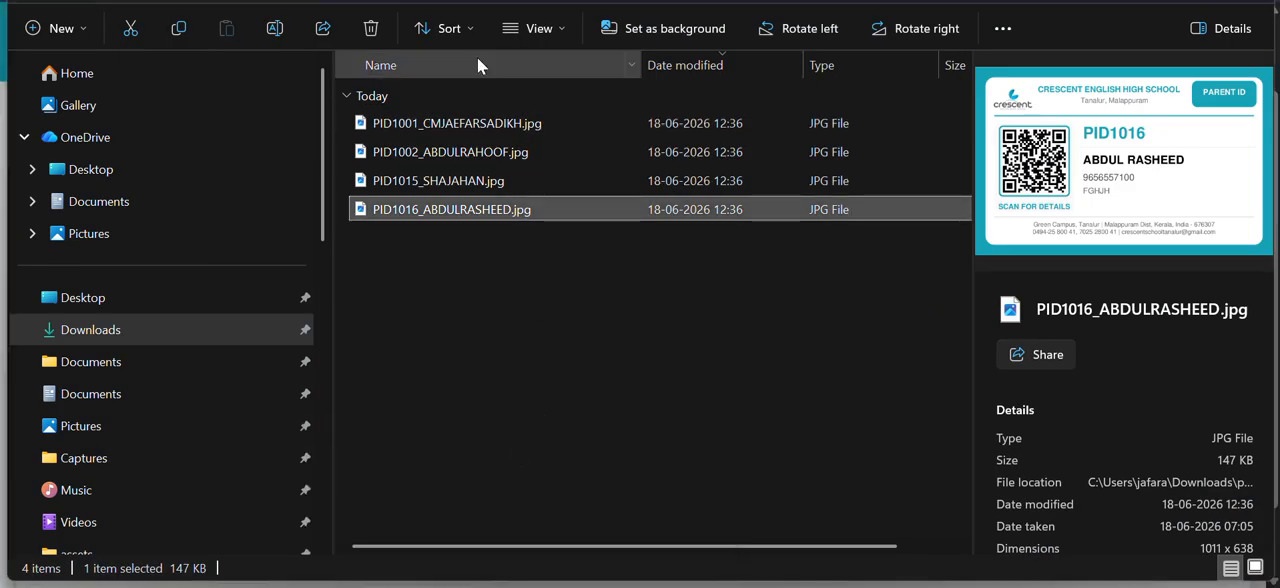
key("alt+Left")
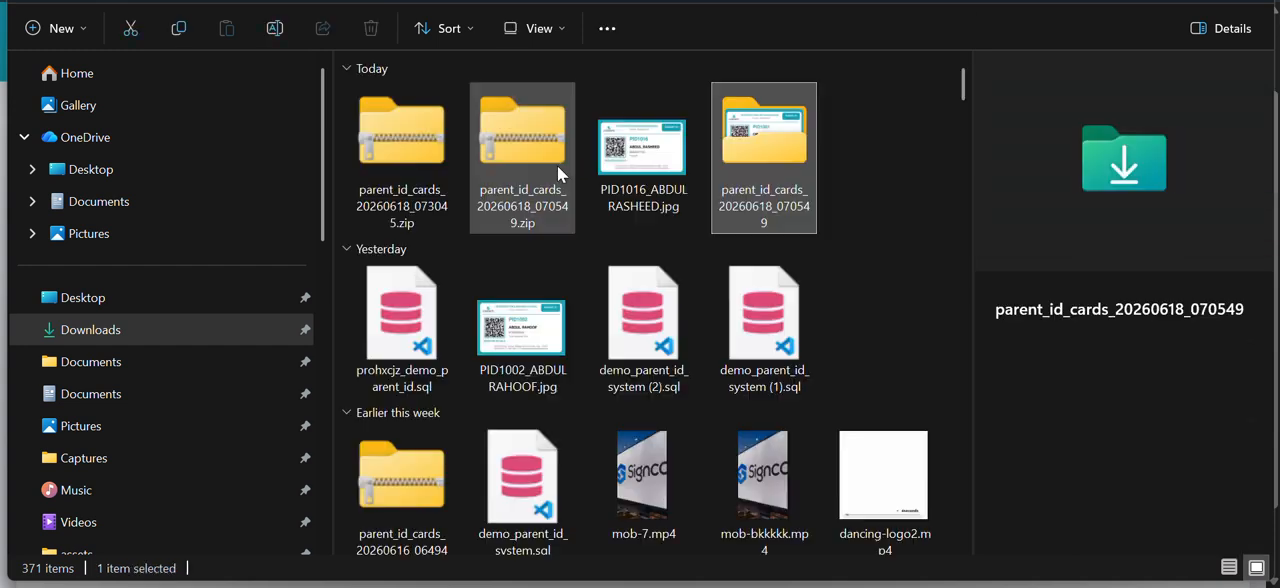
left_click(869, 196)
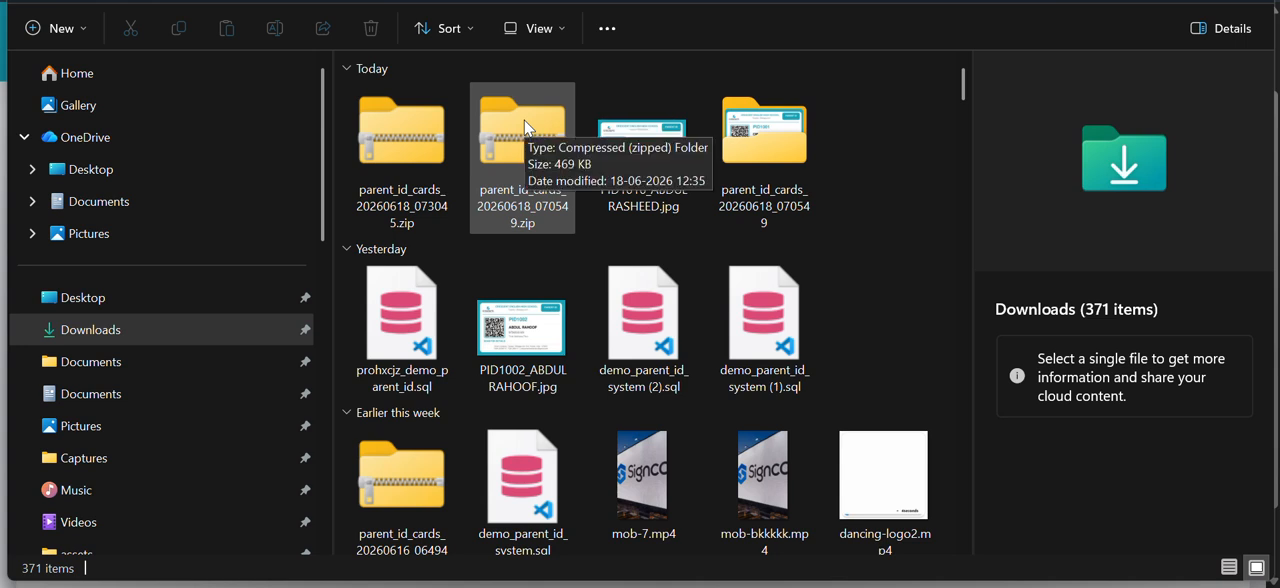
Step: Extract parent_id_cards_20260618_073045.zip into its own folder in Downloads
left_click(385, 129)
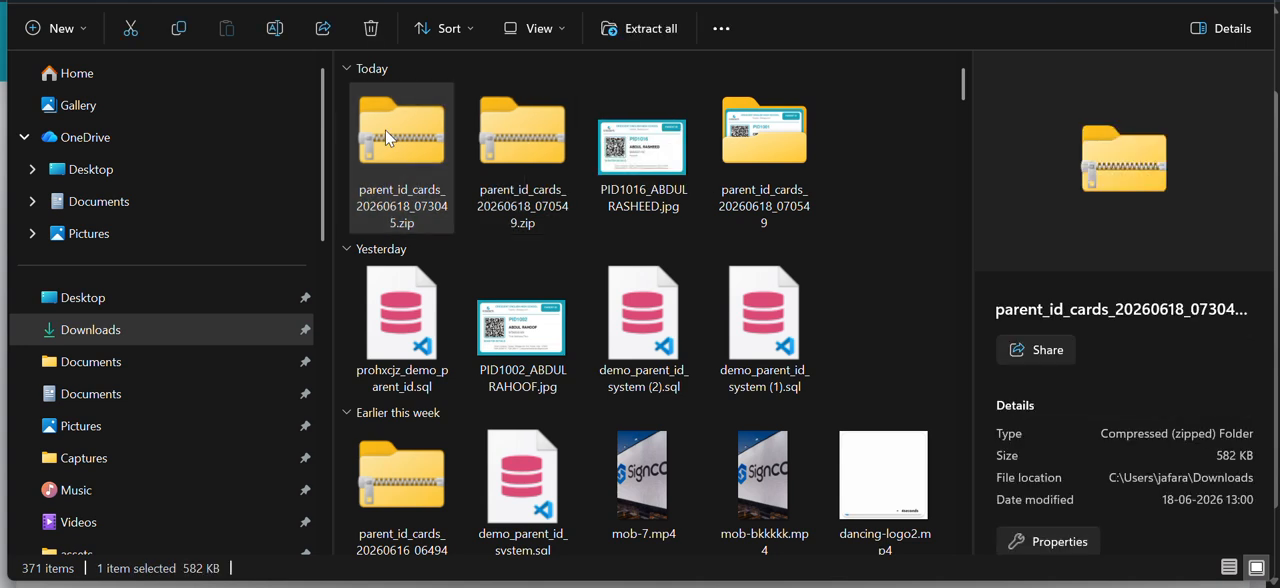
right_click(386, 129)
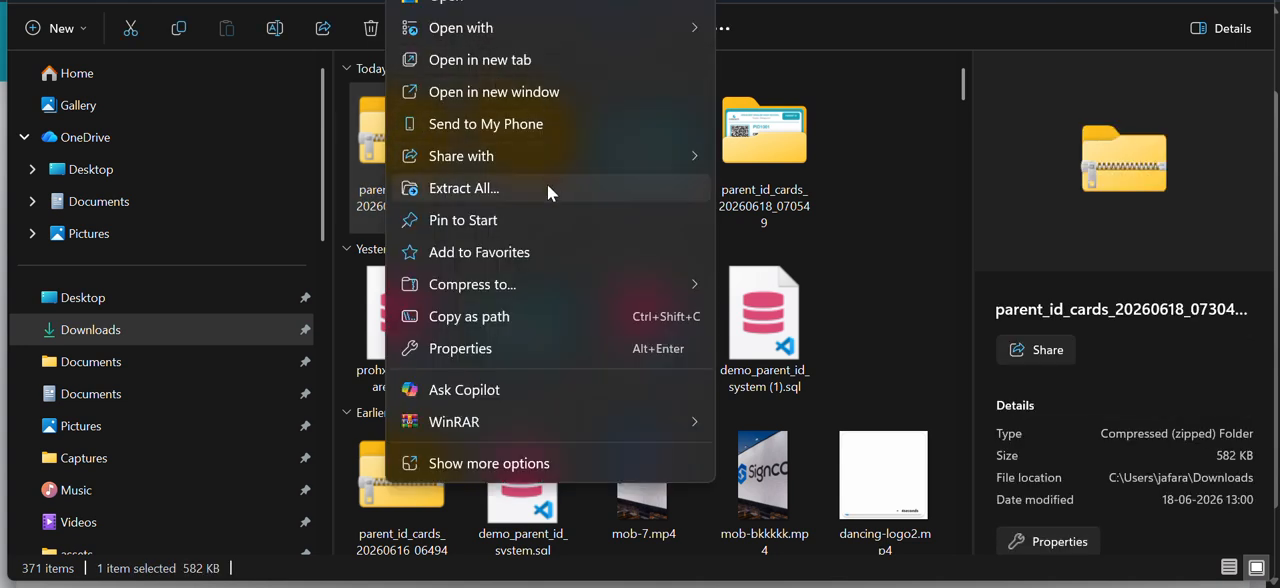
left_click(583, 187)
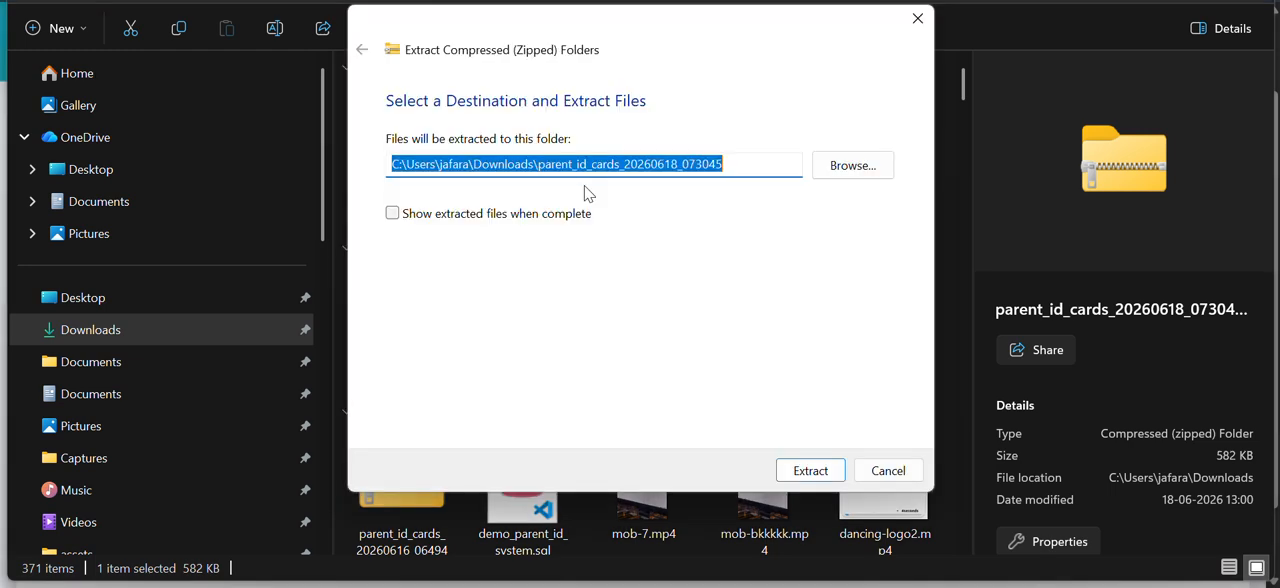
left_click(828, 471)
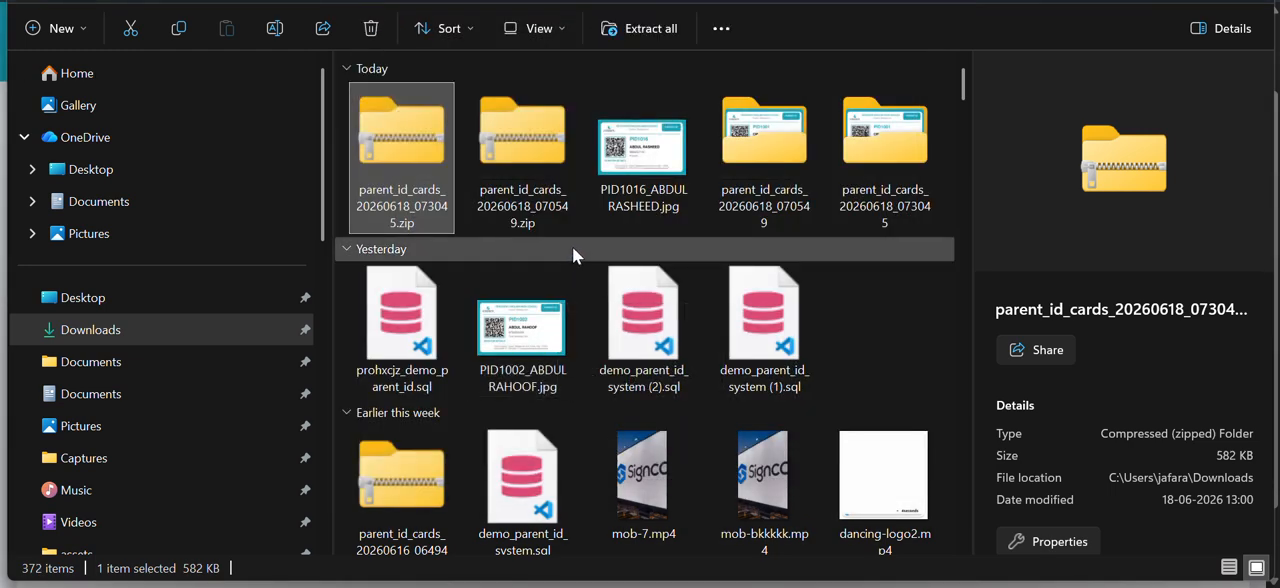
Step: Open the extracted parent_id_cards_20260618_073045 folder and view the newest parent's ID card image
double_click(862, 148)
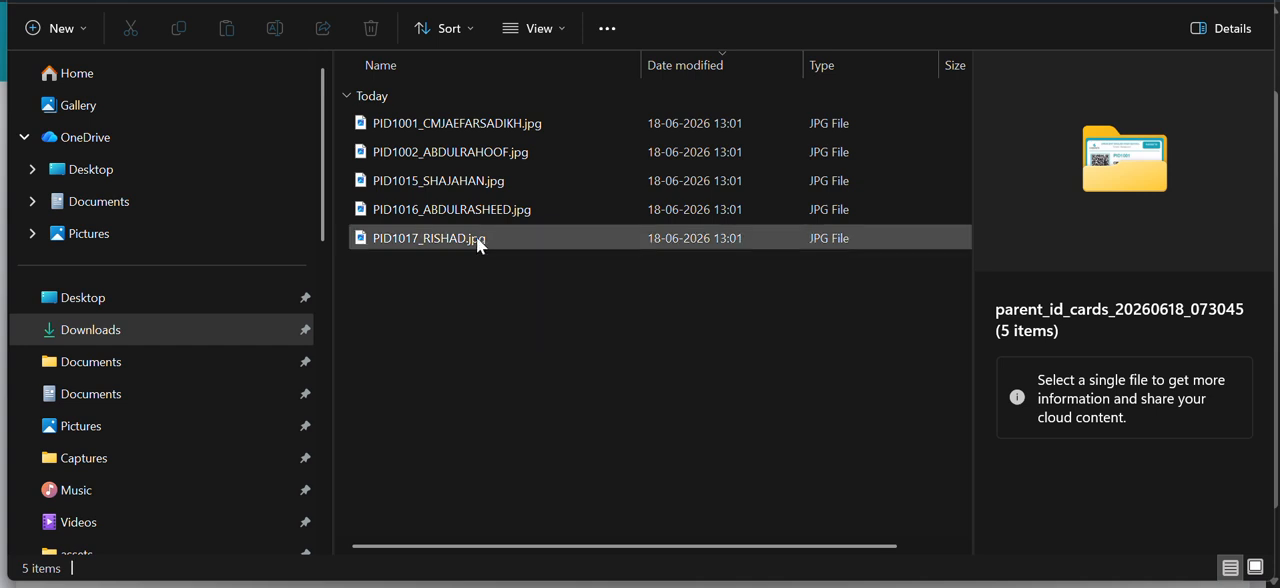
double_click(476, 237)
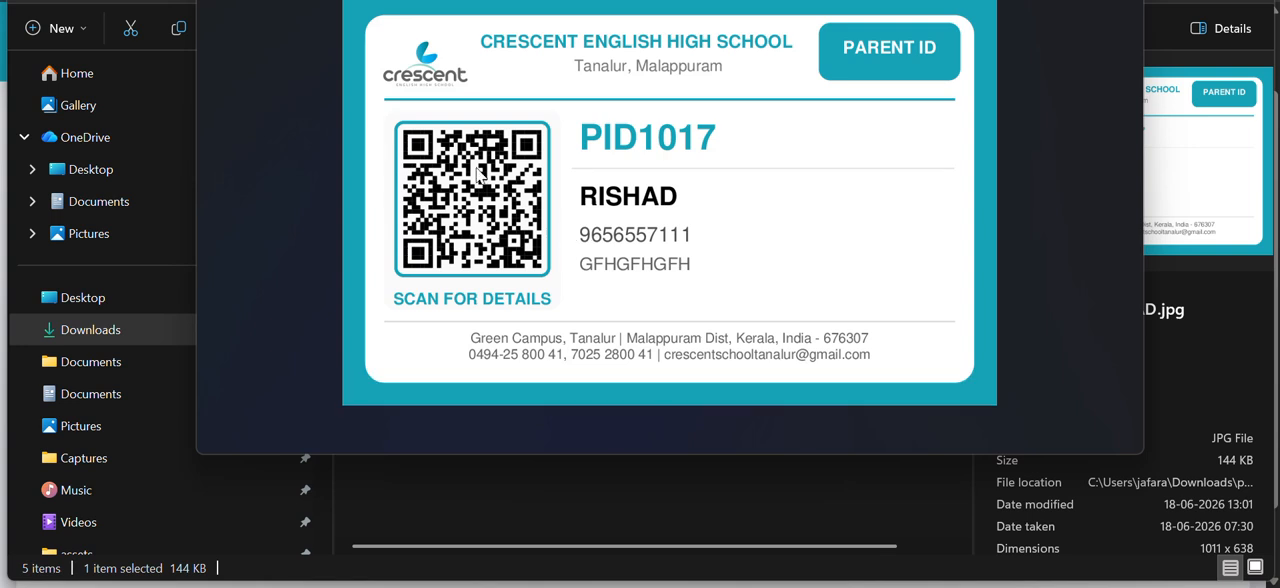